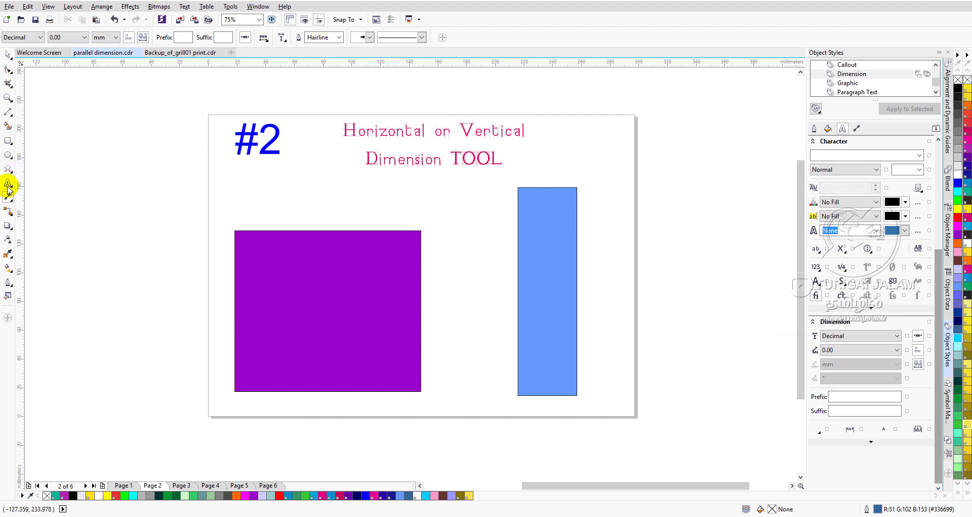
# - Activate the Horizontal or Vertical Dimension tool
pyautogui.click(11, 202)
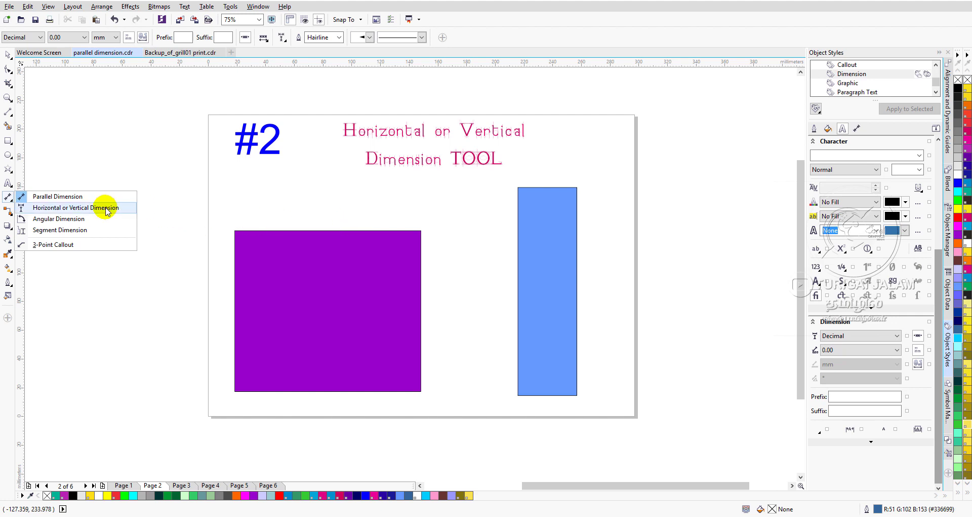
pyautogui.click(10, 56)
pyautogui.click(10, 57)
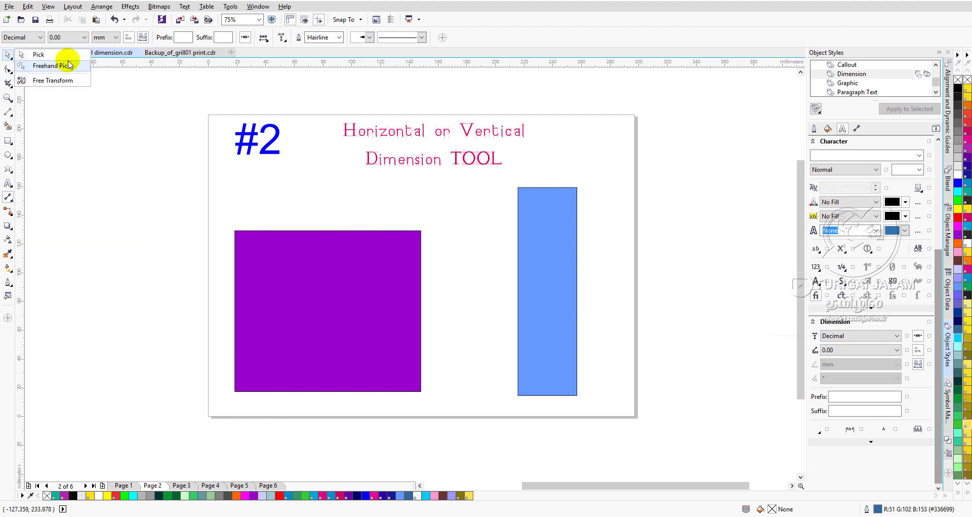
pyautogui.click(138, 57)
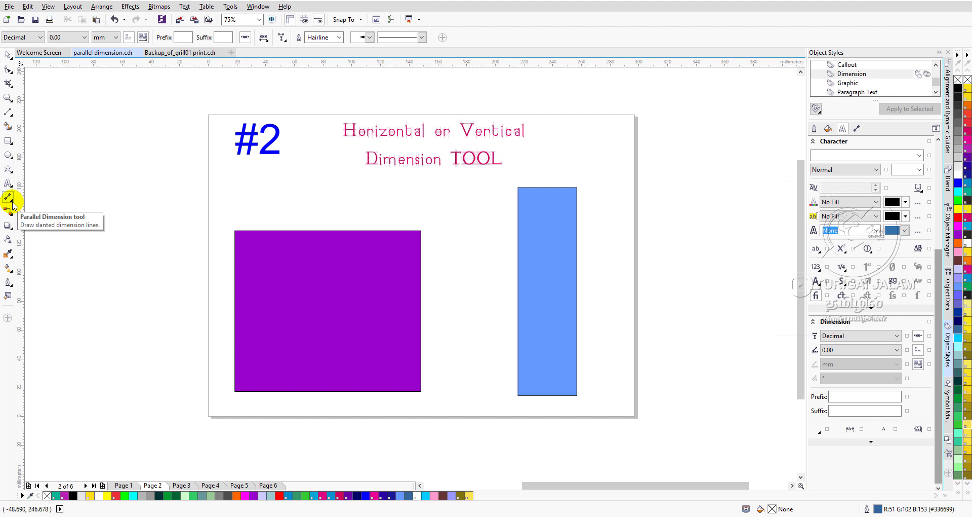
pyautogui.click(12, 201)
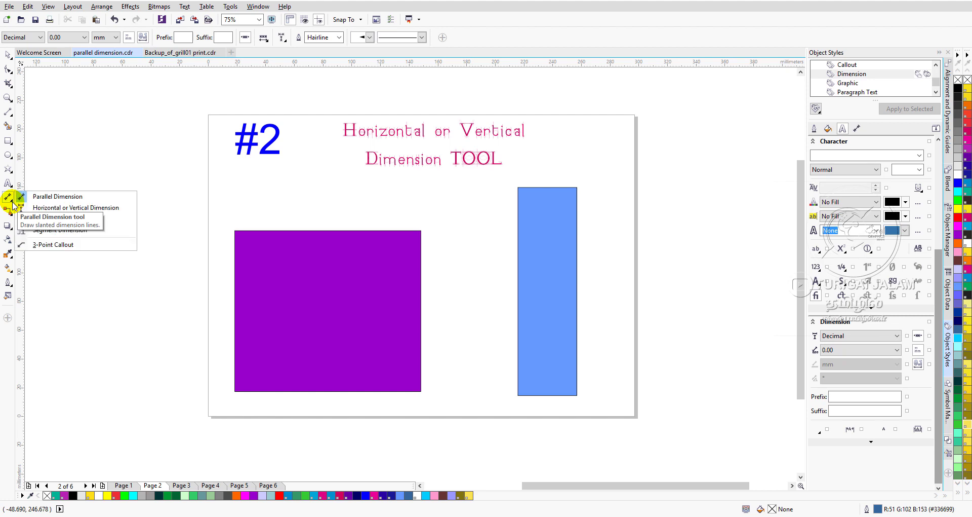
pyautogui.click(84, 208)
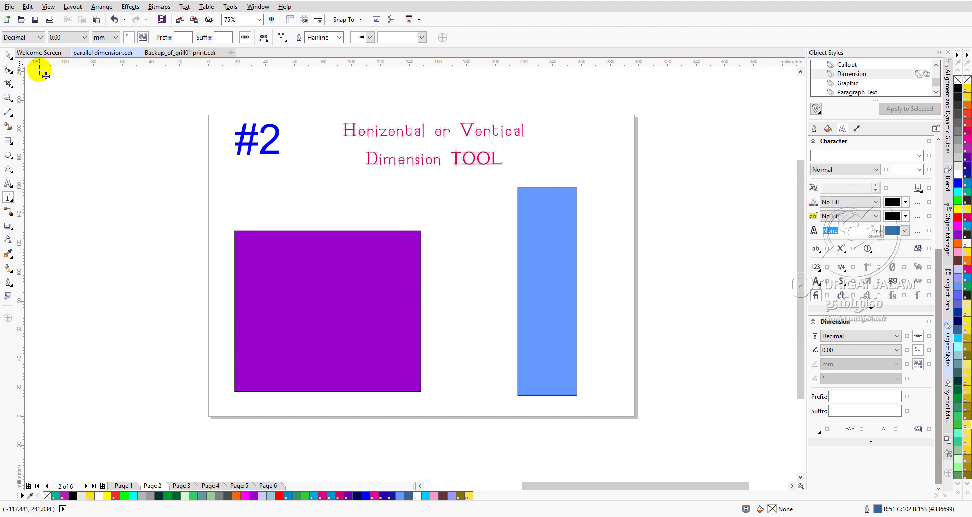
# - Keep the dimension style at Decimal and review its precision options
pyautogui.click(42, 38)
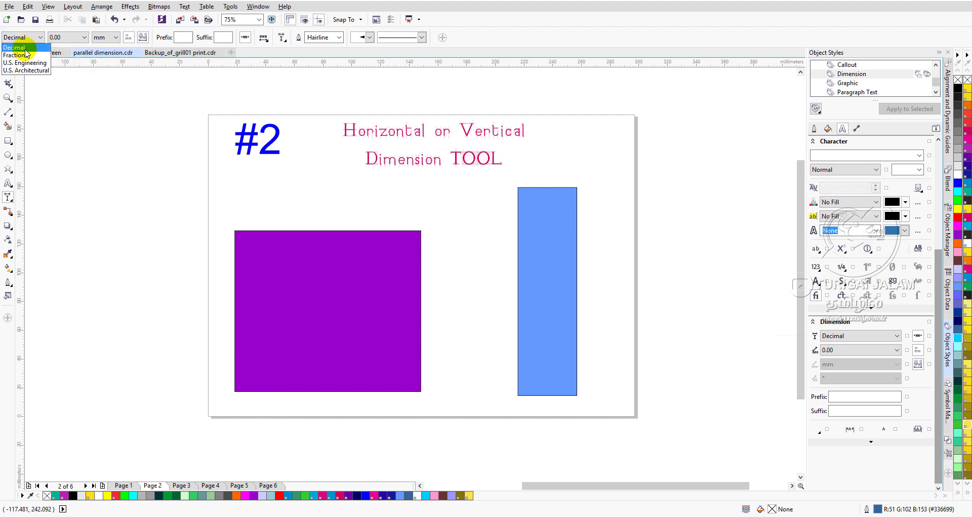
pyautogui.click(24, 49)
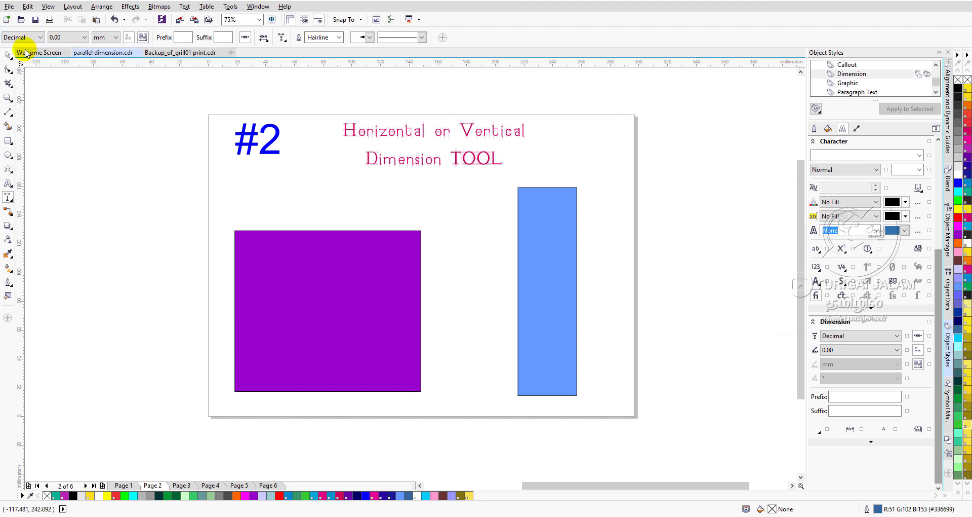
pyautogui.click(84, 37)
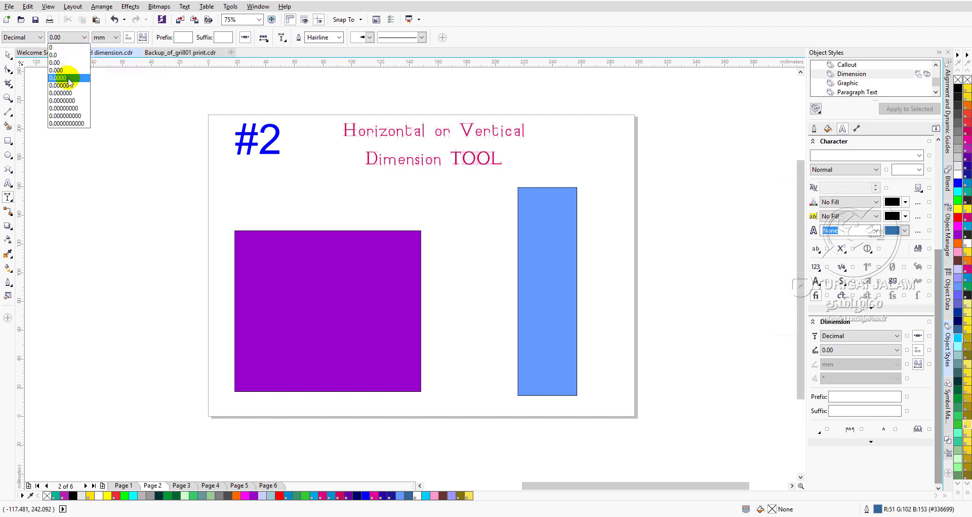
pyautogui.click(40, 37)
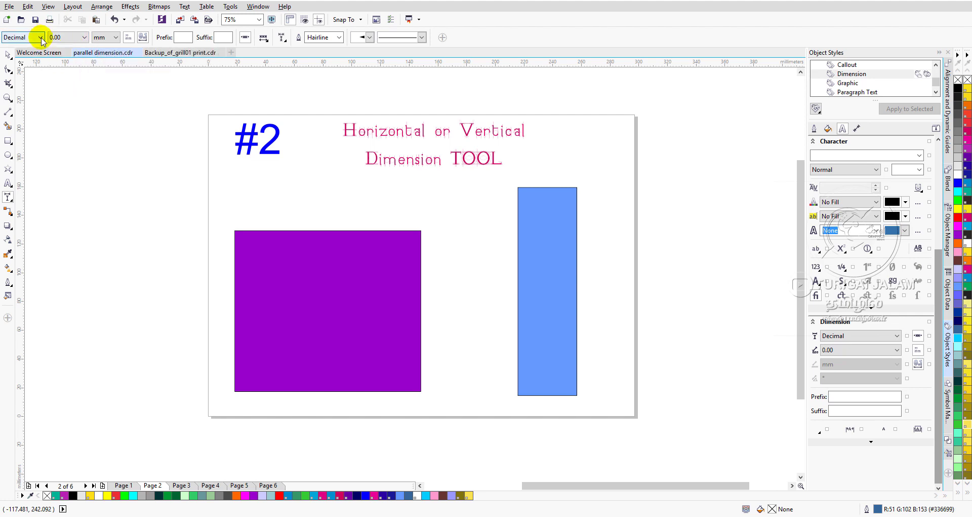
# - Set the document's default dimension style to Fractional and review its precision options
pyautogui.click(41, 37)
pyautogui.click(18, 54)
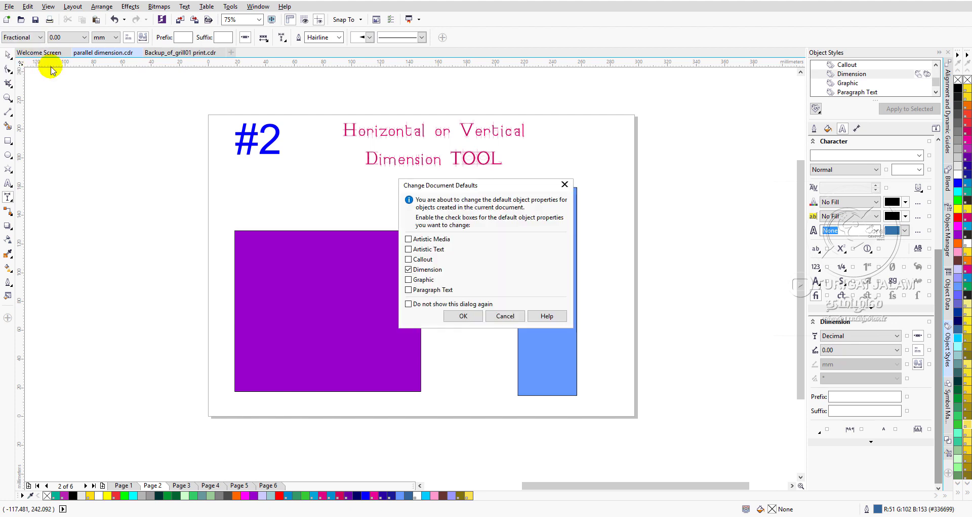
pyautogui.click(460, 317)
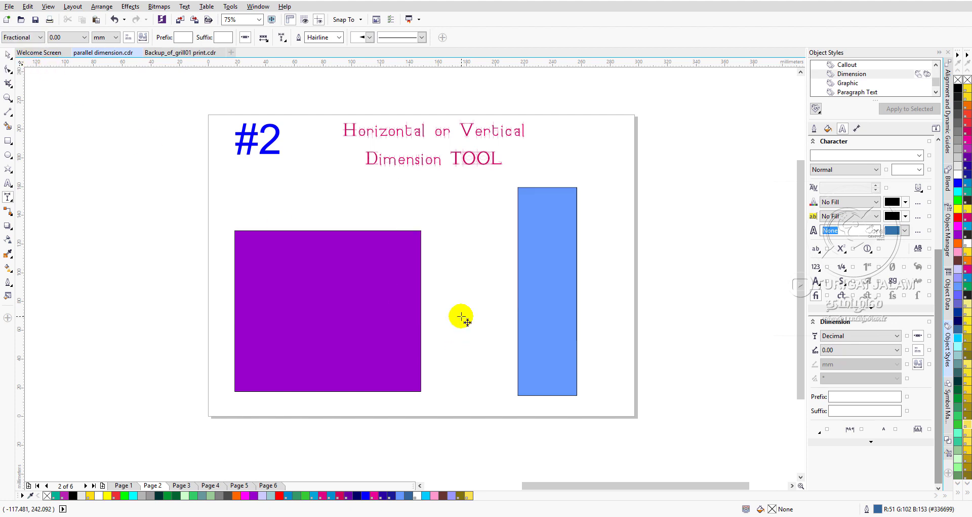
pyautogui.click(84, 36)
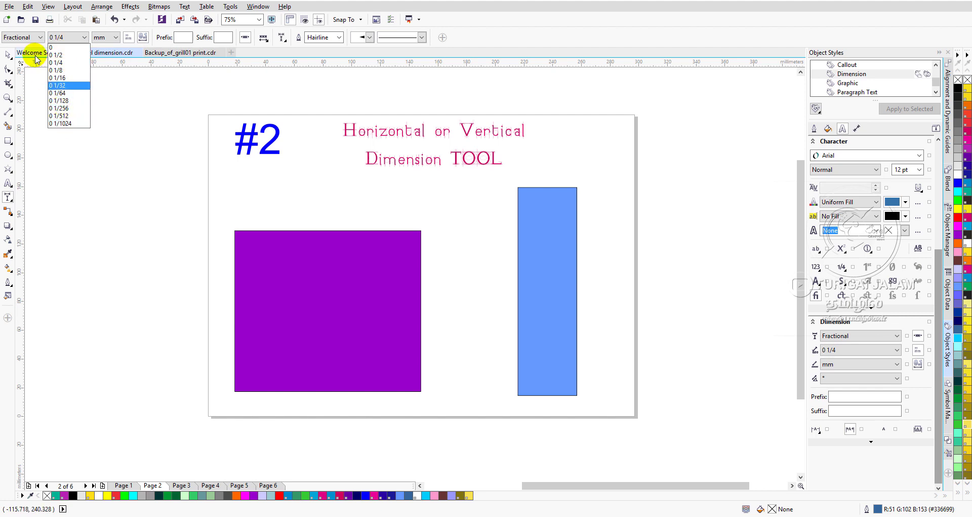
pyautogui.click(42, 39)
# - Set the document's default dimension style to U.S. Engineering and review its precision options
pyautogui.click(41, 38)
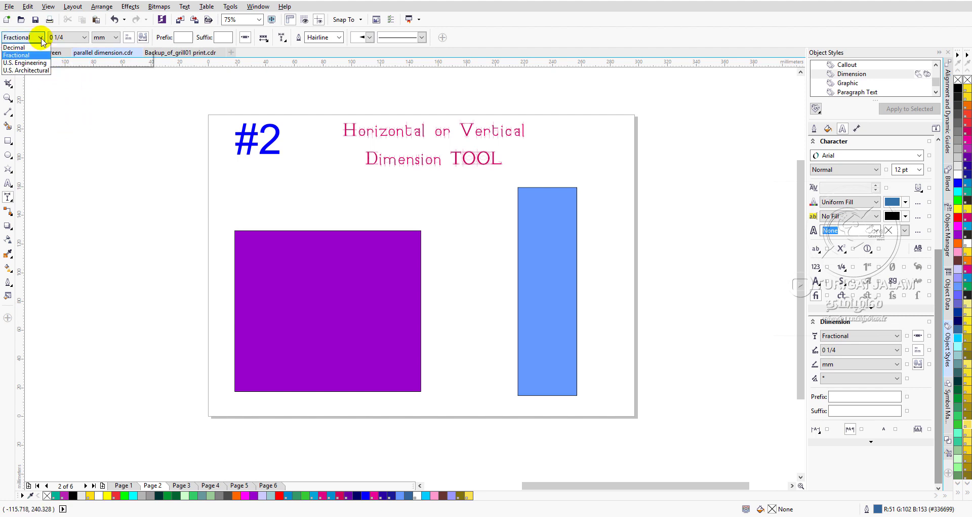
pyautogui.click(40, 64)
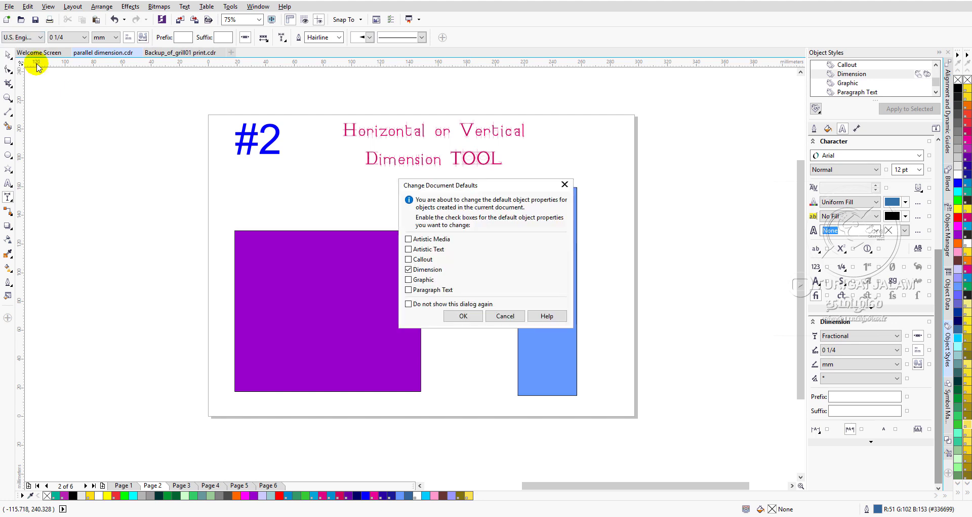
pyautogui.click(462, 316)
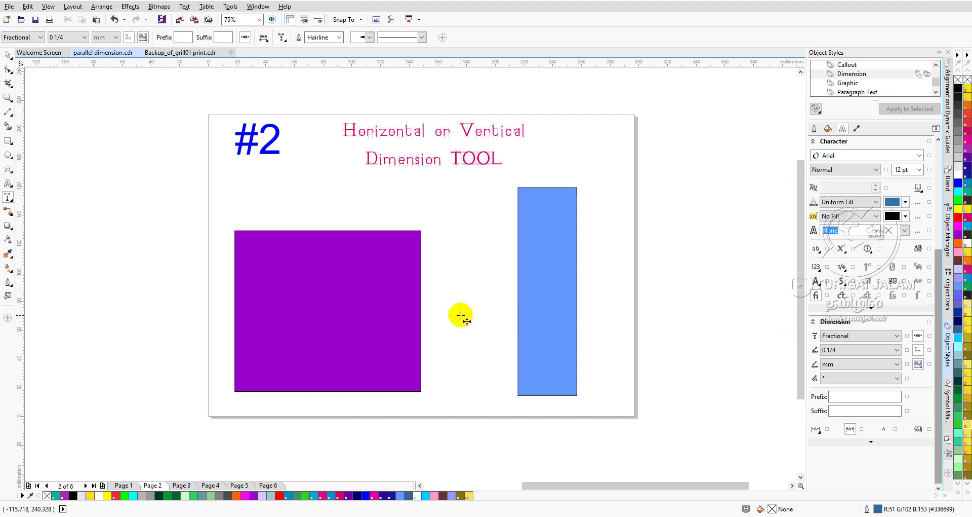
pyautogui.click(85, 38)
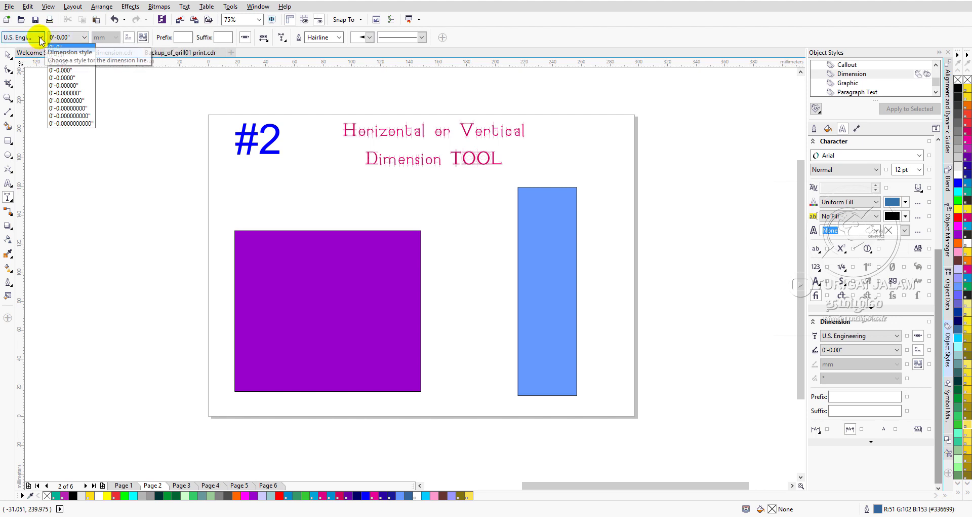
pyautogui.click(41, 39)
# - Set the document's default dimension style to U.S. Architectural and review its precision options
pyautogui.click(40, 38)
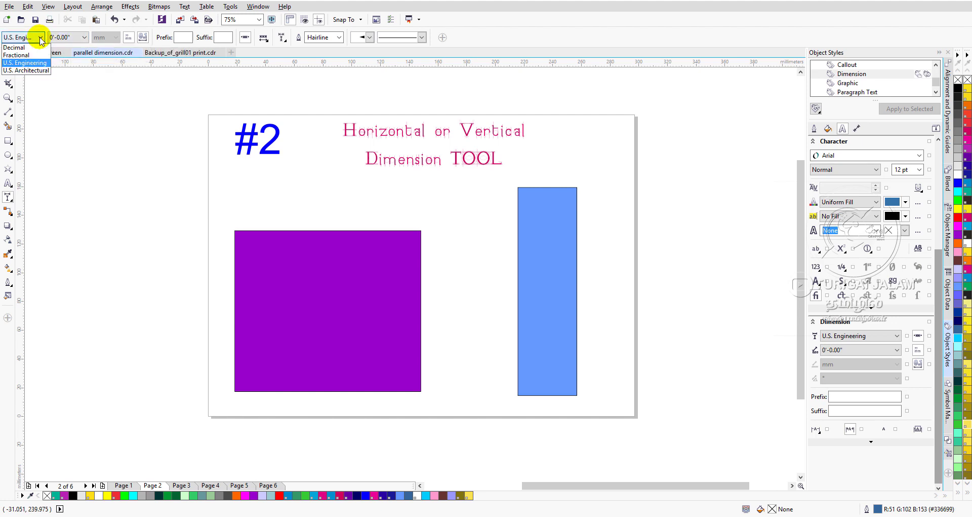
pyautogui.click(35, 71)
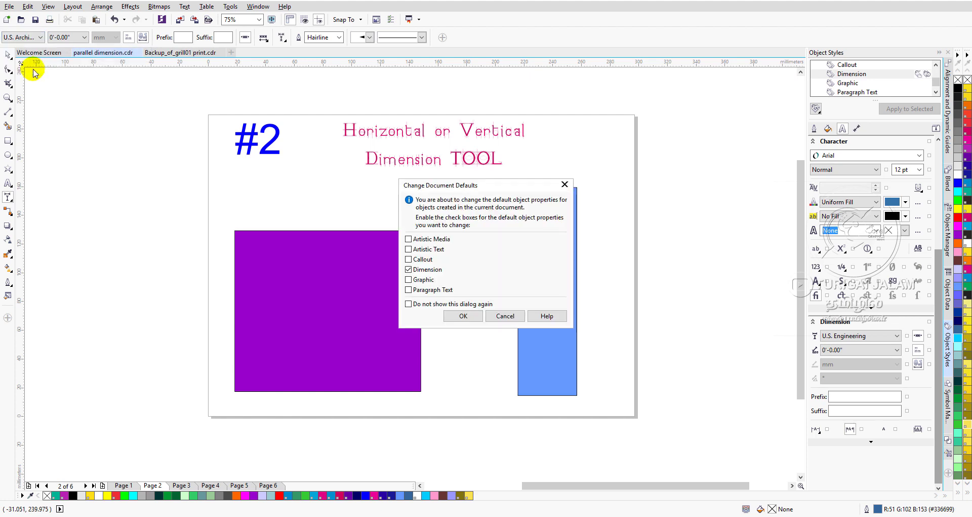
pyautogui.click(464, 316)
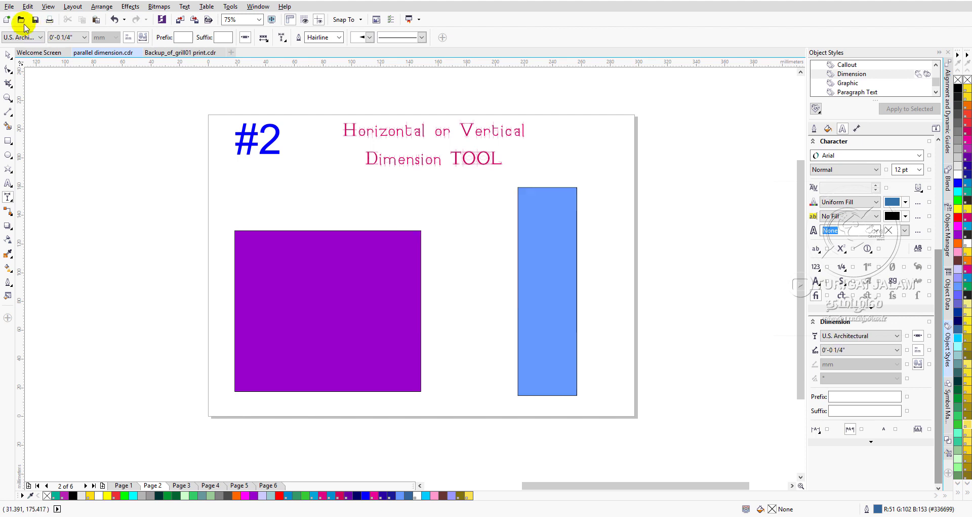
pyautogui.click(85, 39)
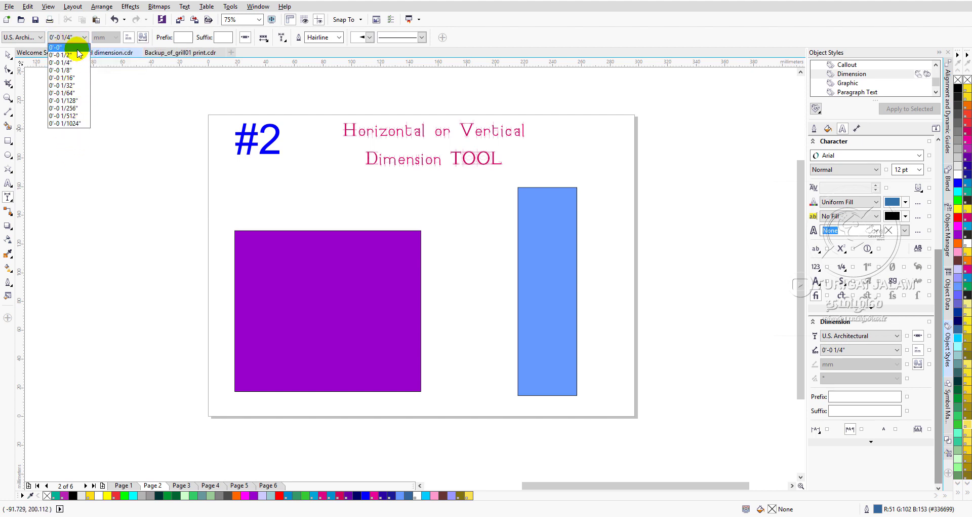
pyautogui.click(41, 40)
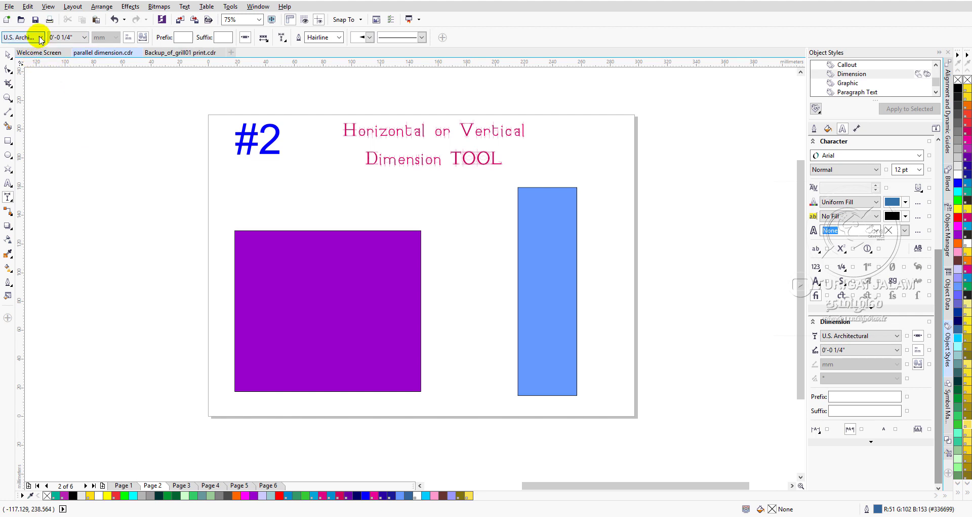
# - Set the document's default dimension style back to Decimal
pyautogui.click(40, 40)
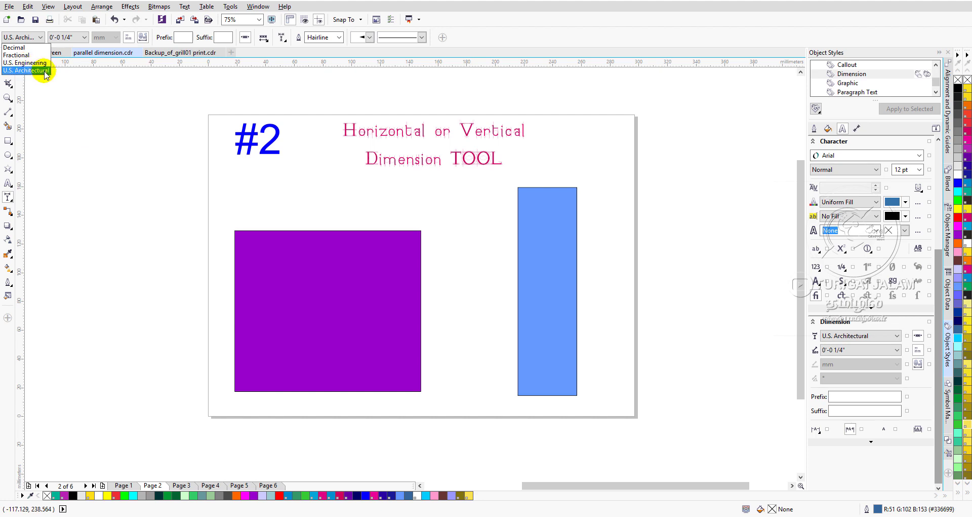
pyautogui.click(41, 40)
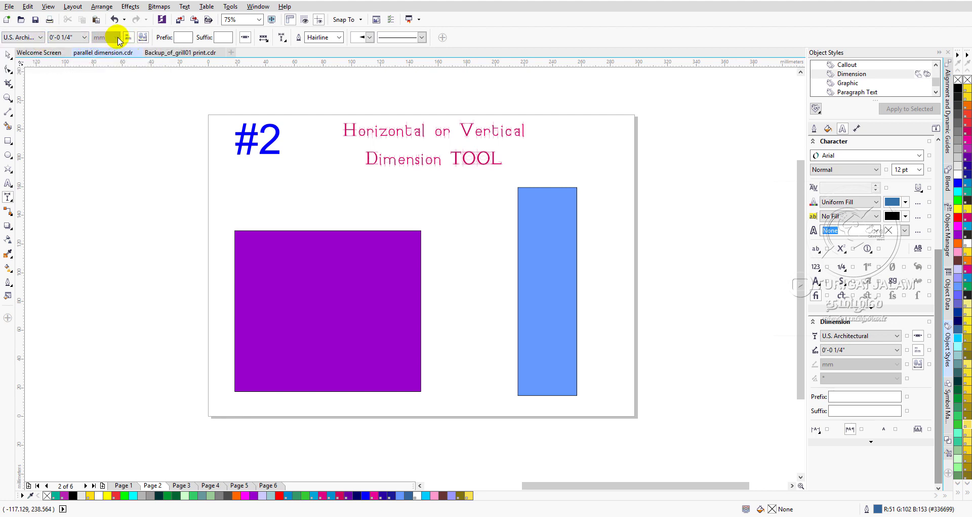
pyautogui.click(40, 38)
pyautogui.click(23, 47)
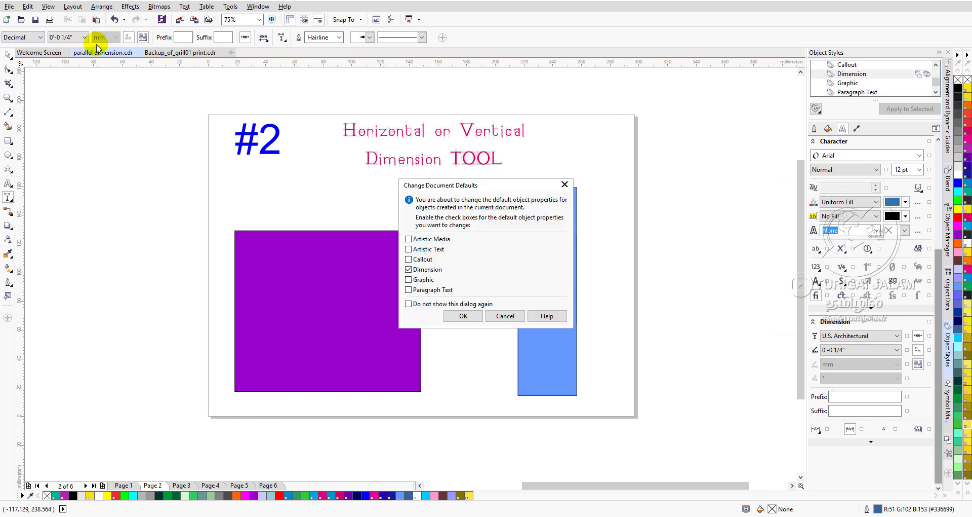
pyautogui.click(463, 317)
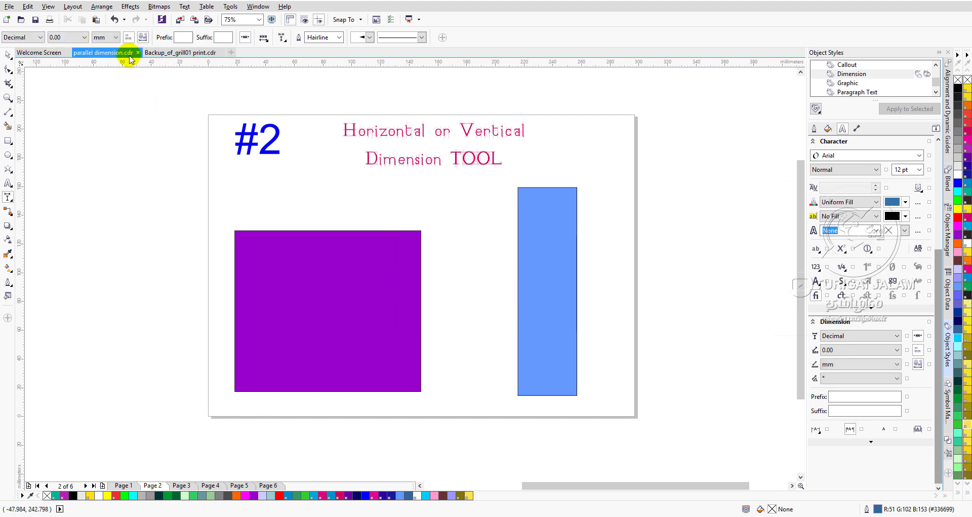
# - Review the available dimension units without choosing a different one
pyautogui.click(117, 37)
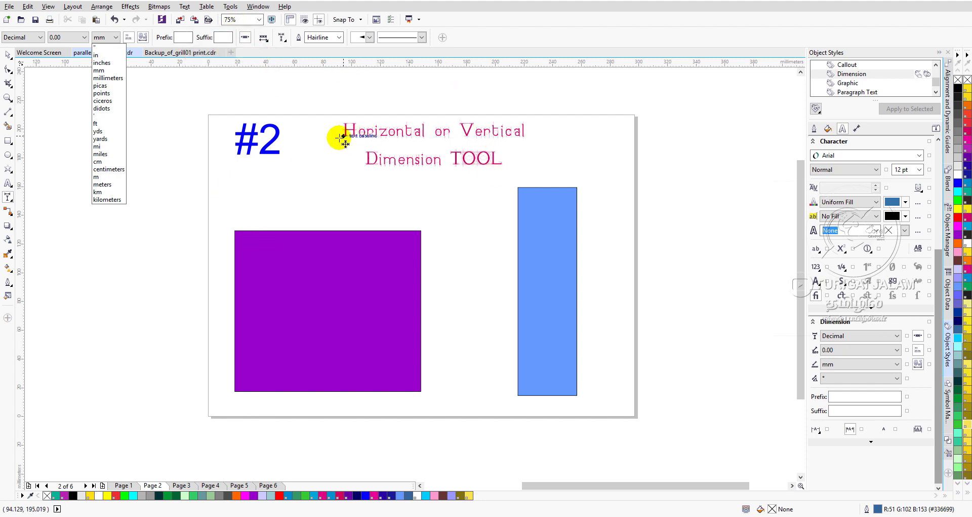
pyautogui.click(336, 238)
pyautogui.click(293, 261)
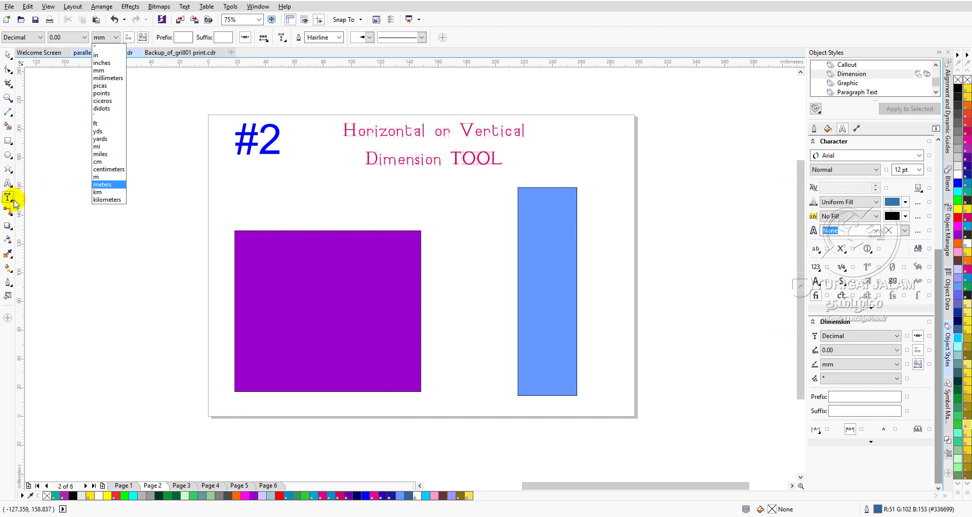
pyautogui.click(407, 253)
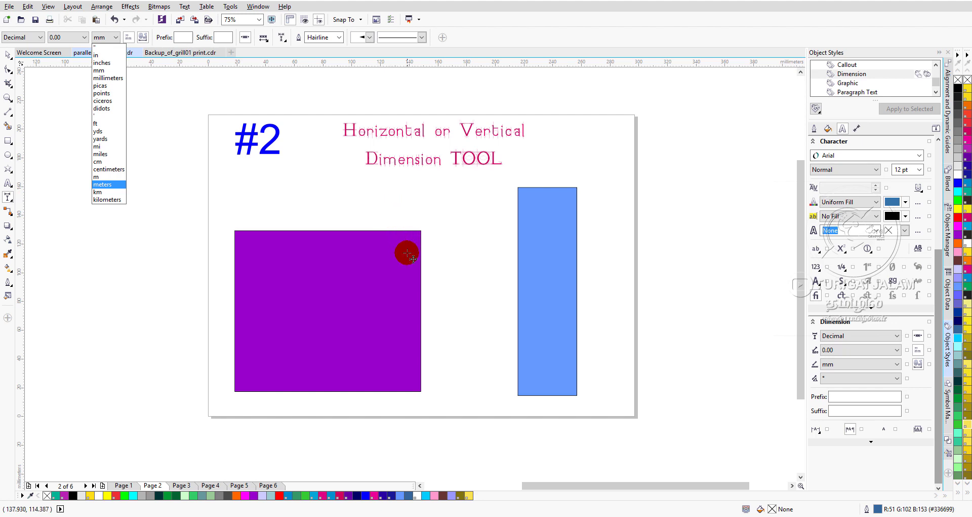
pyautogui.click(241, 234)
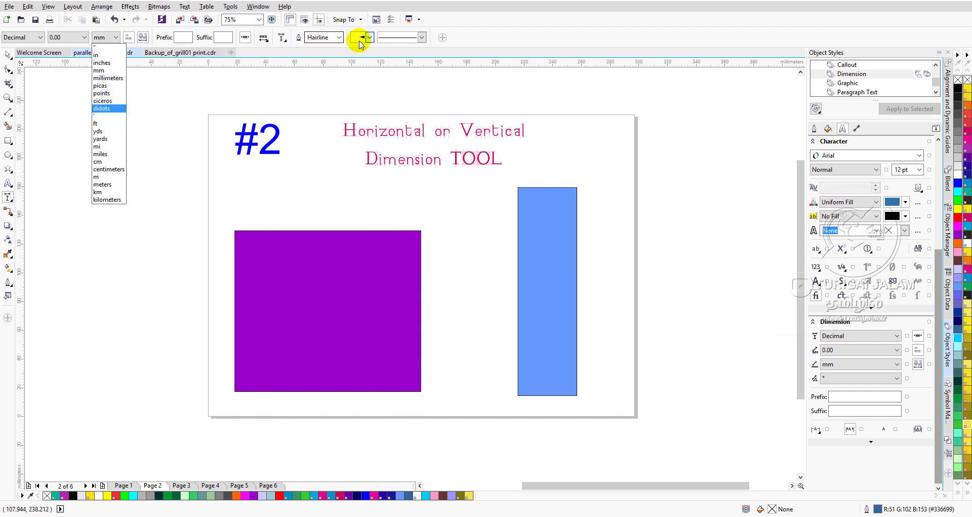
pyautogui.click(8, 56)
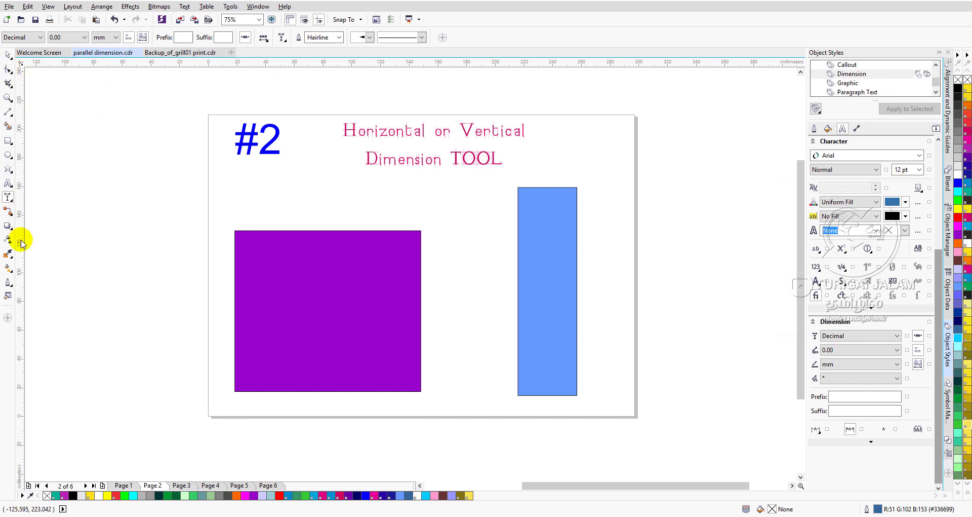
# - Add a vertical dimension to the purple rectangle's left edge, placing its line about 28 mm outside the rectangle
pyautogui.click(12, 201)
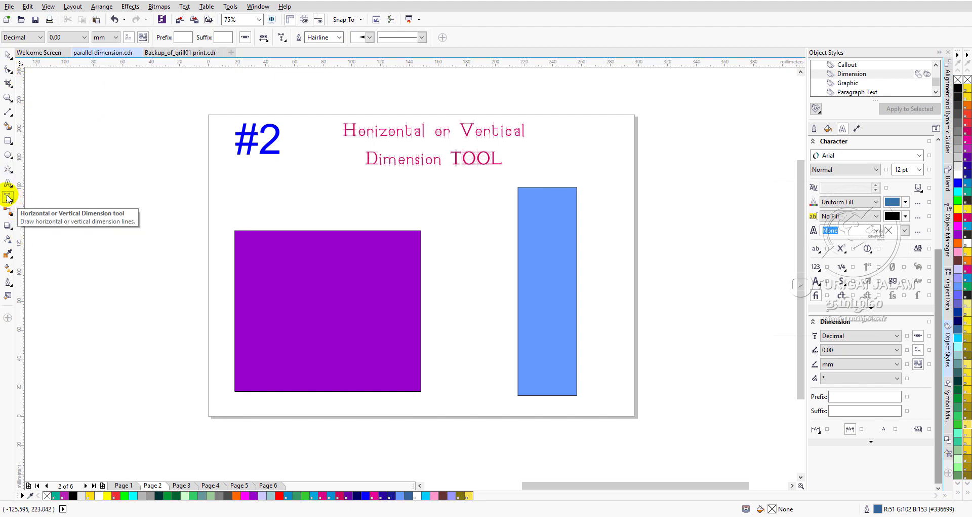
pyautogui.click(7, 197)
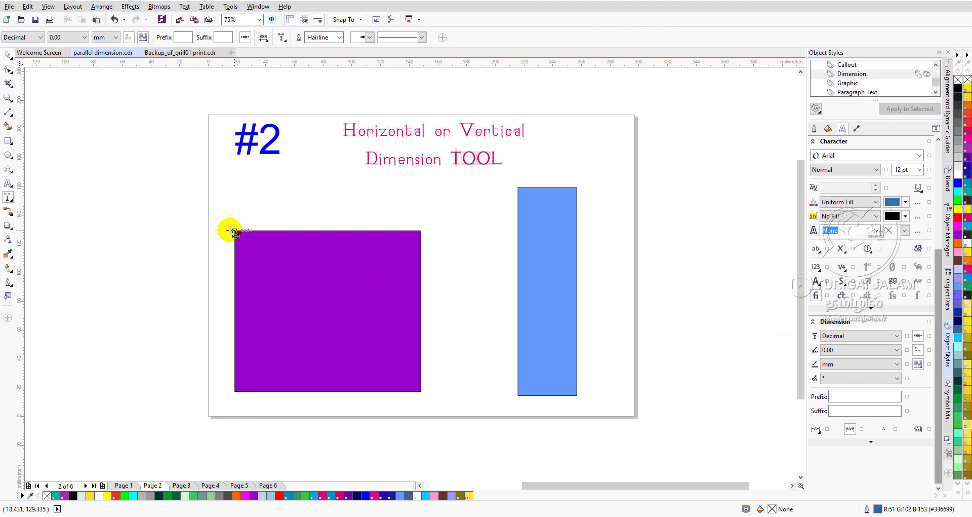
pyautogui.click(240, 394)
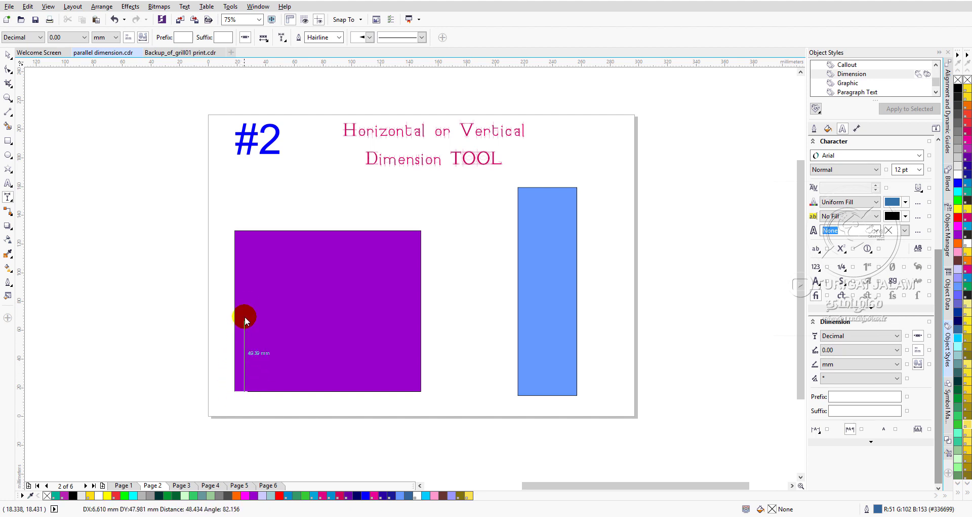
pyautogui.moveTo(247, 287); pyautogui.dragTo(237, 229)
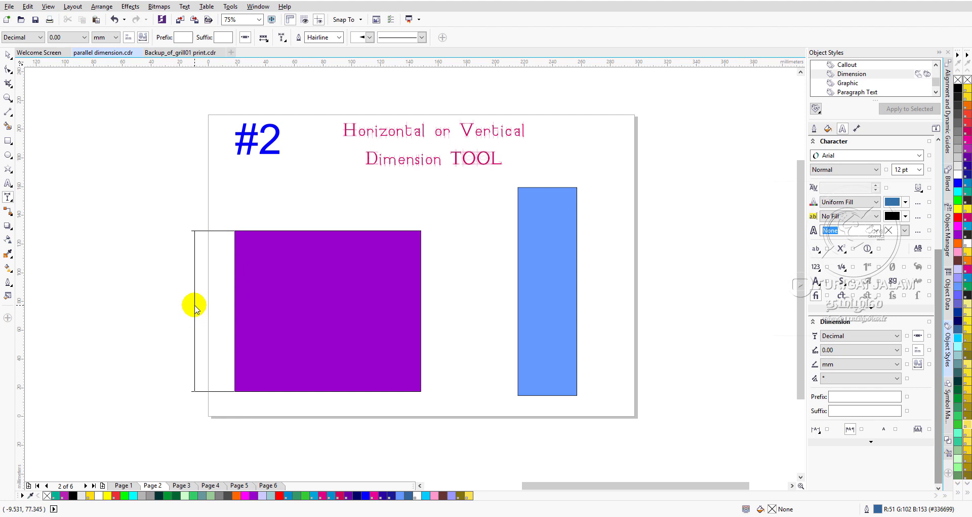
pyautogui.click(196, 307)
pyautogui.scroll(3, 198, 337)
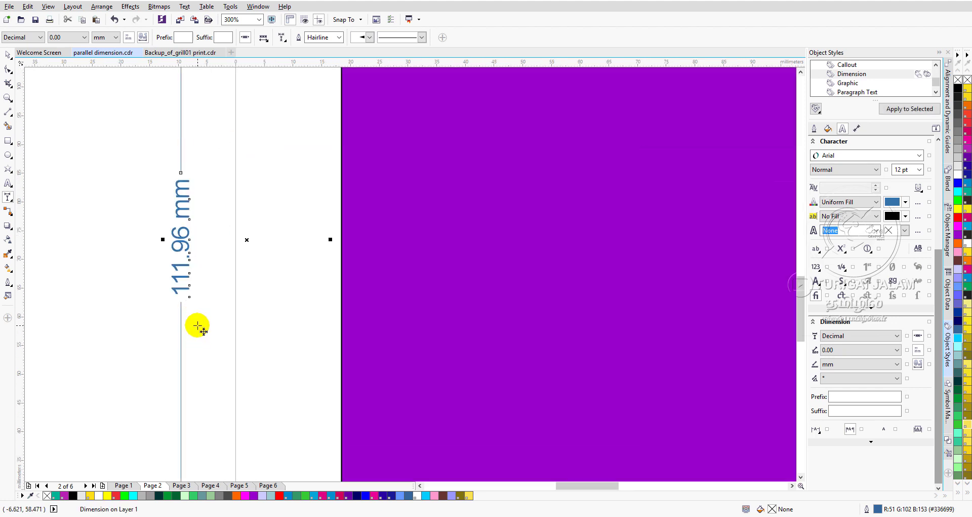
# - Add a horizontal dimension to the purple rectangle's bottom edge, placing its line about 34 mm below the rectangle
pyautogui.scroll(-2, 197, 325)
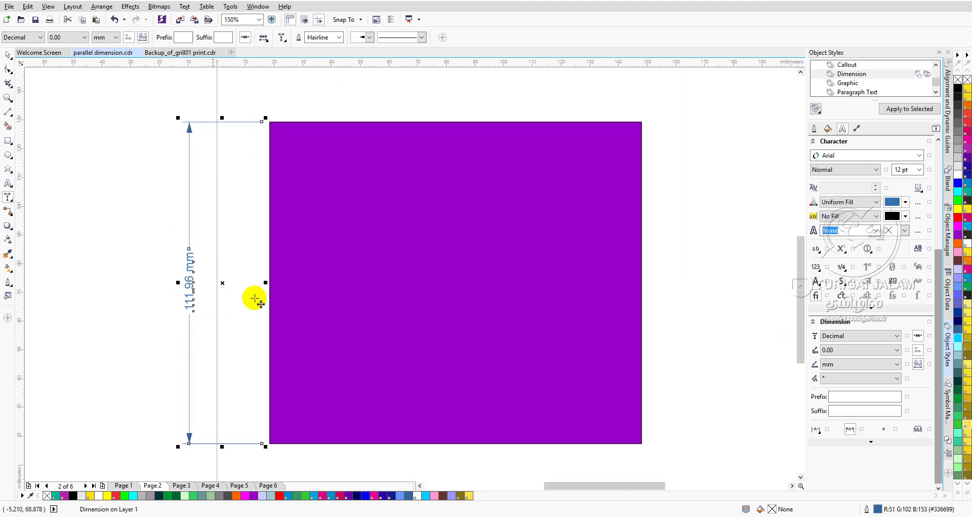
pyautogui.scroll(-3, 346, 198)
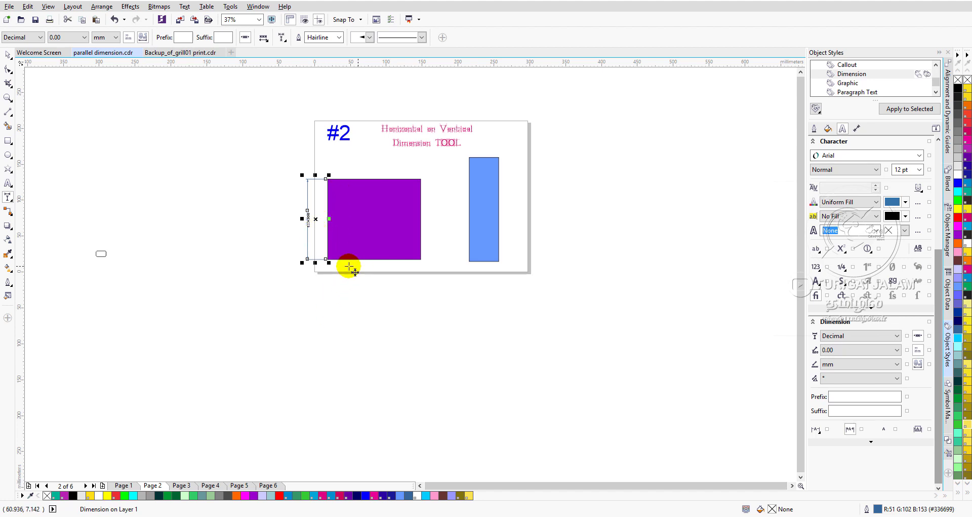
pyautogui.scroll(2, 354, 170)
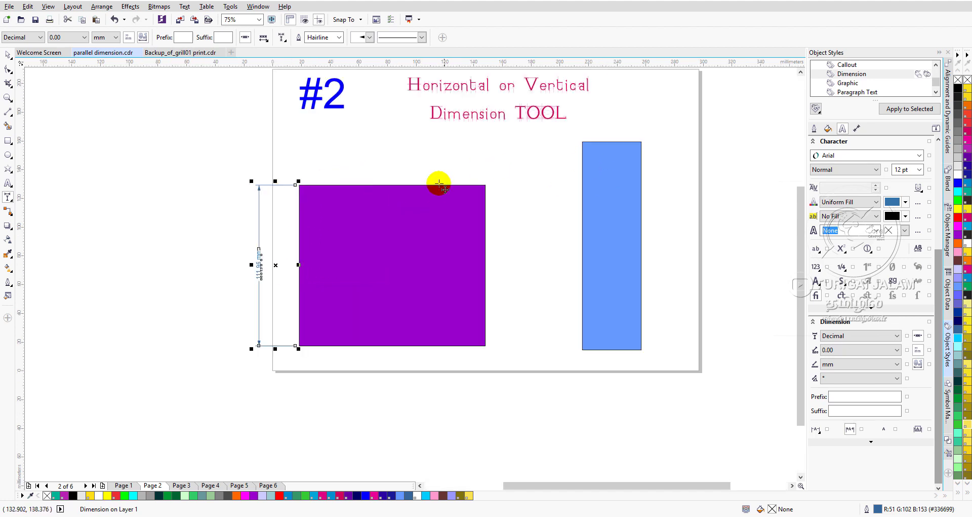
pyautogui.moveTo(297, 346); pyautogui.dragTo(485, 345)
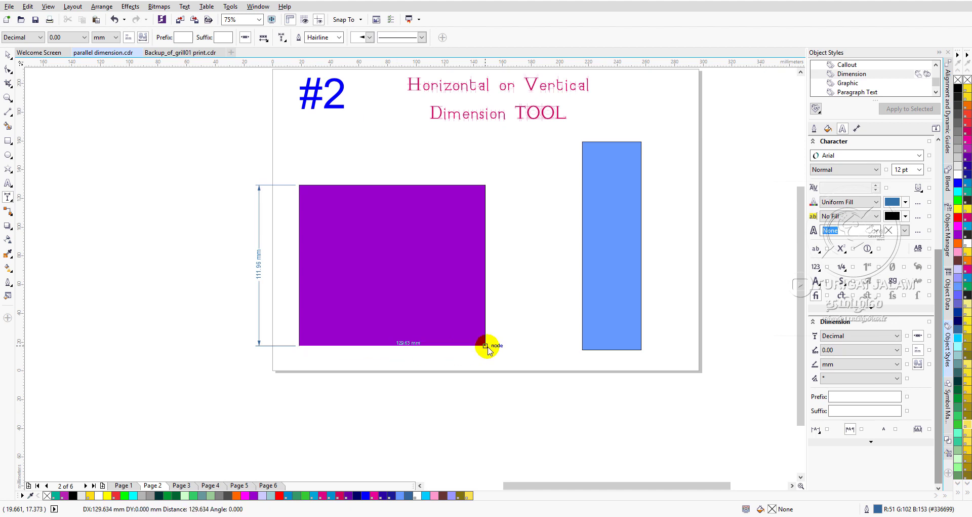
pyautogui.moveTo(487, 346); pyautogui.dragTo(487, 347)
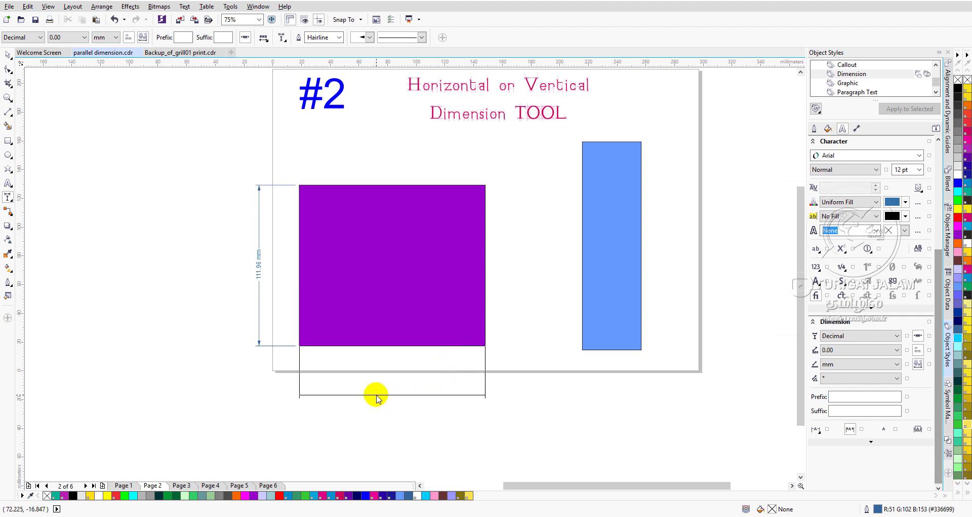
pyautogui.click(380, 395)
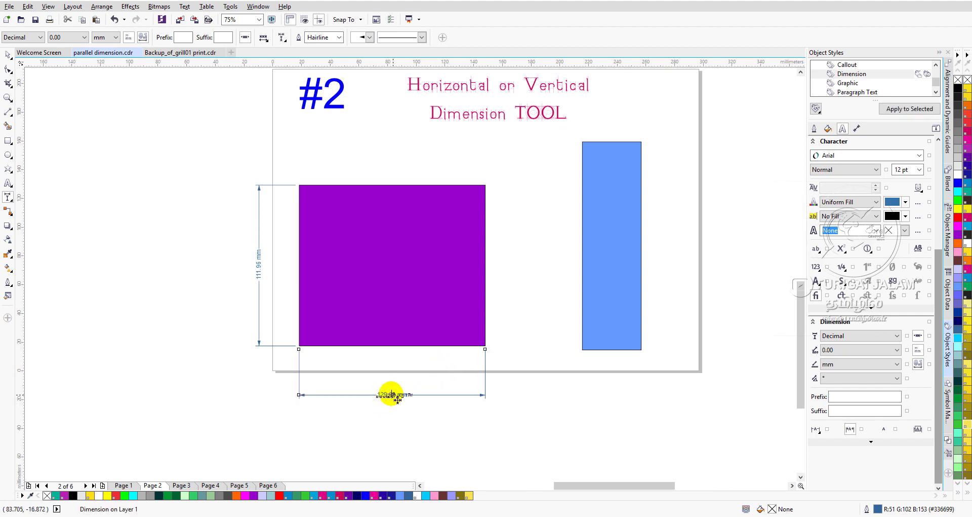
pyautogui.scroll(2, 390, 395)
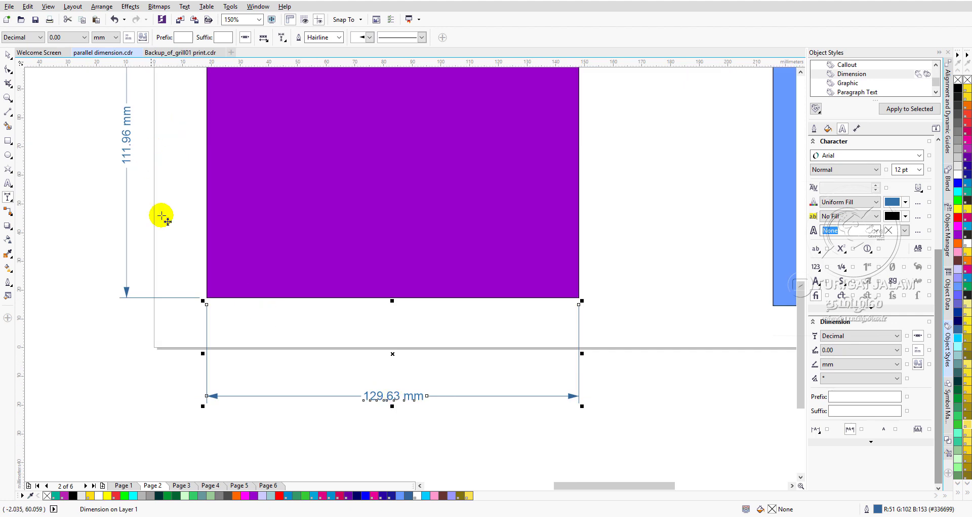
# - Add a vertical dimension to the blue rectangle's left edge, placing its line about 25 mm outside the rectangle
pyautogui.scroll(-4, 369, 289)
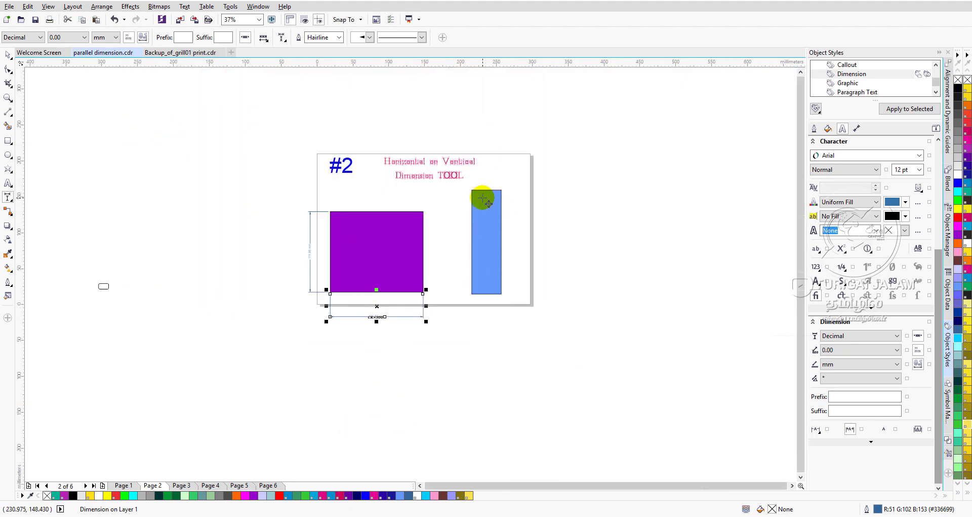
pyautogui.scroll(2, 482, 197)
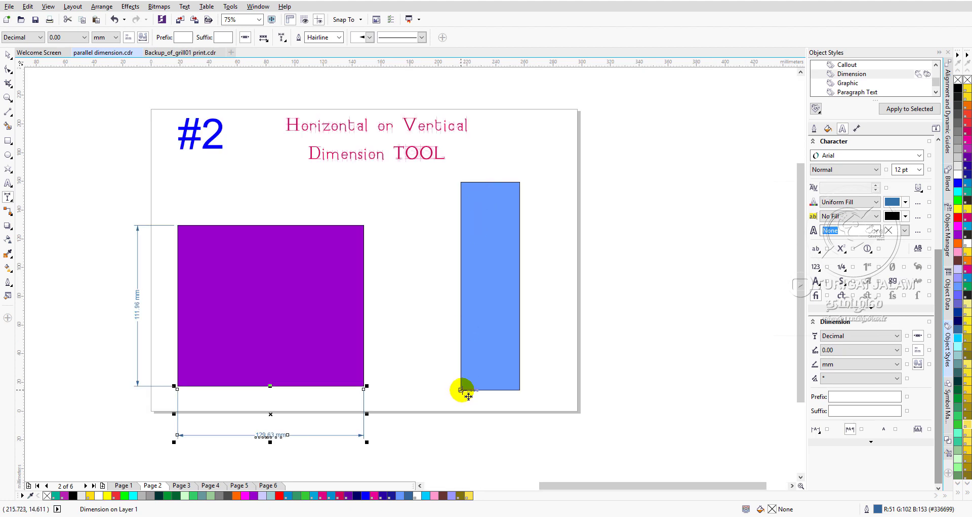
pyautogui.moveTo(462, 393); pyautogui.dragTo(460, 182)
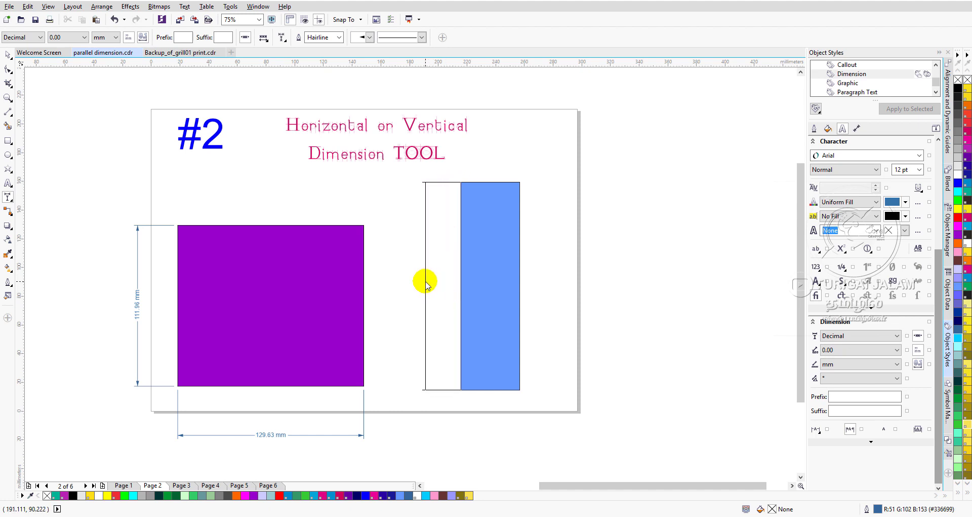
pyautogui.click(426, 283)
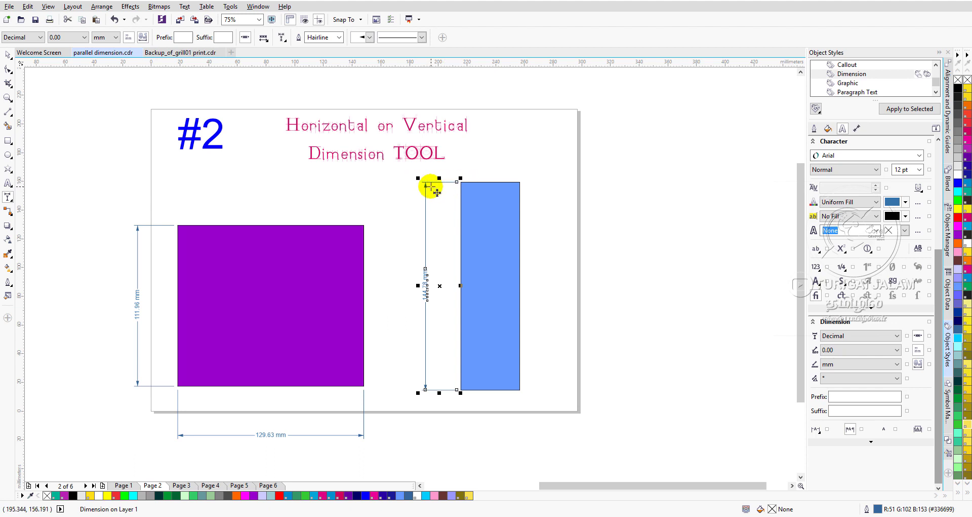
# - Examine the extension lines, arrowheads and text of the blue rectangle's vertical dimension up close
pyautogui.scroll(2, 462, 188)
pyautogui.scroll(4, 427, 181)
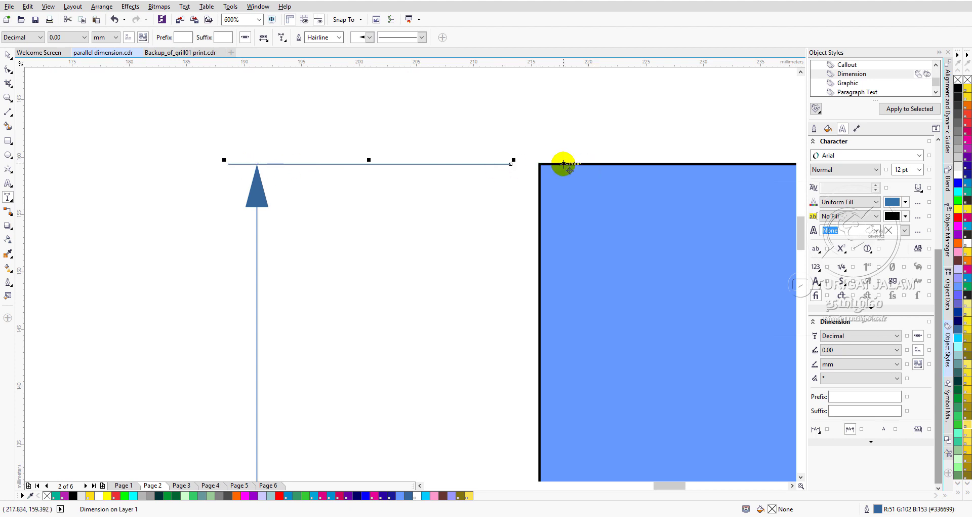
pyautogui.scroll(-1, 565, 170)
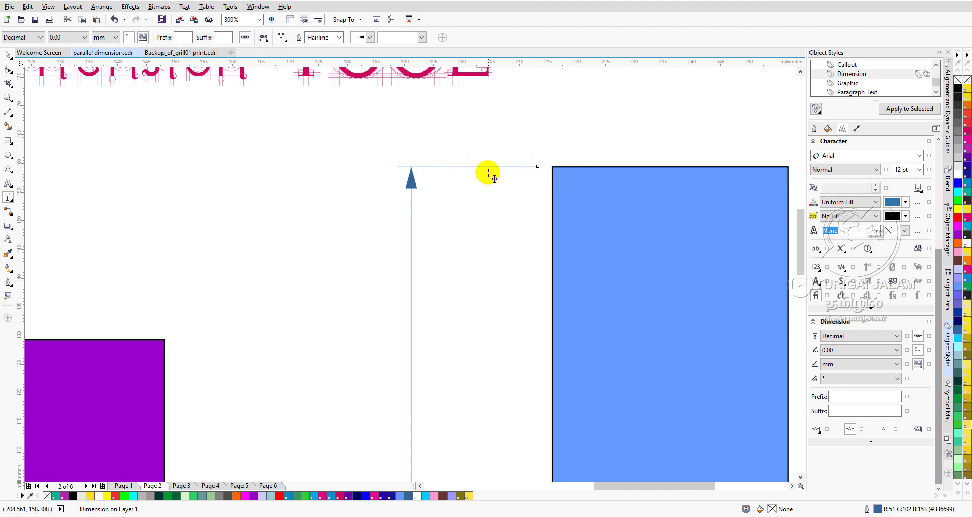
pyautogui.scroll(-5, 487, 173)
pyautogui.scroll(5, 482, 390)
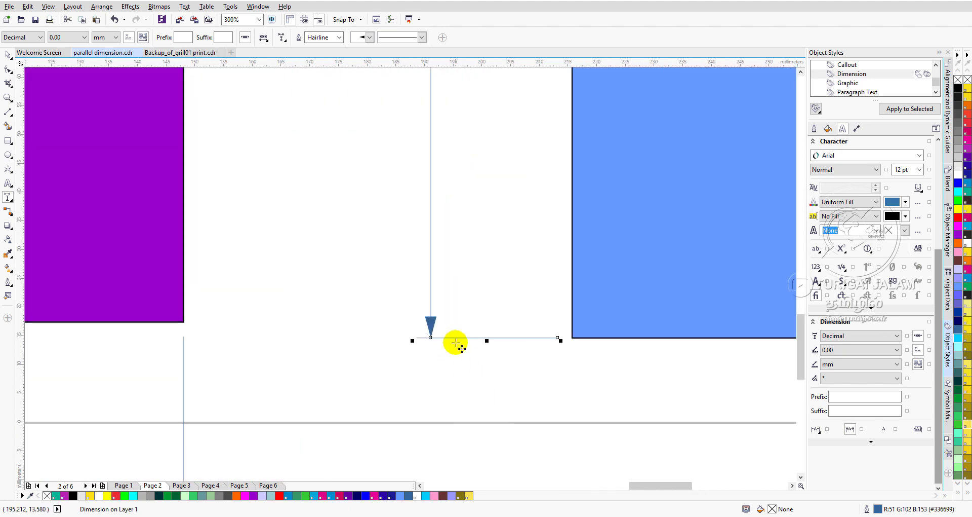
pyautogui.scroll(-2, 456, 342)
pyautogui.scroll(-2, 481, 233)
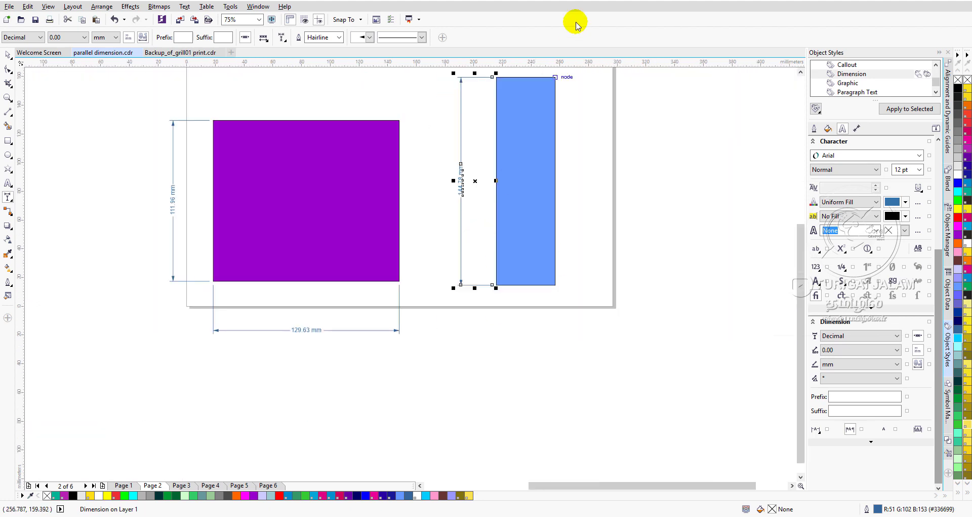
pyautogui.click(802, 72)
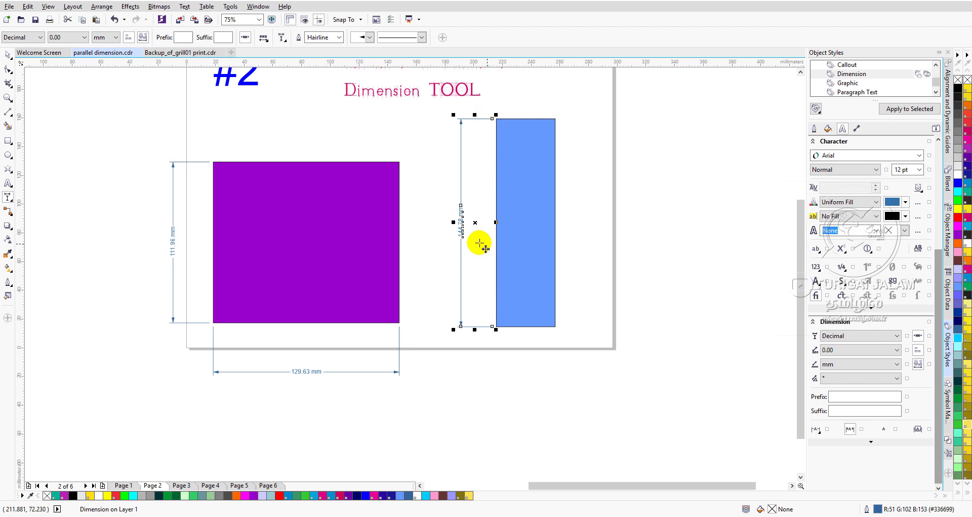
pyautogui.scroll(1, 458, 221)
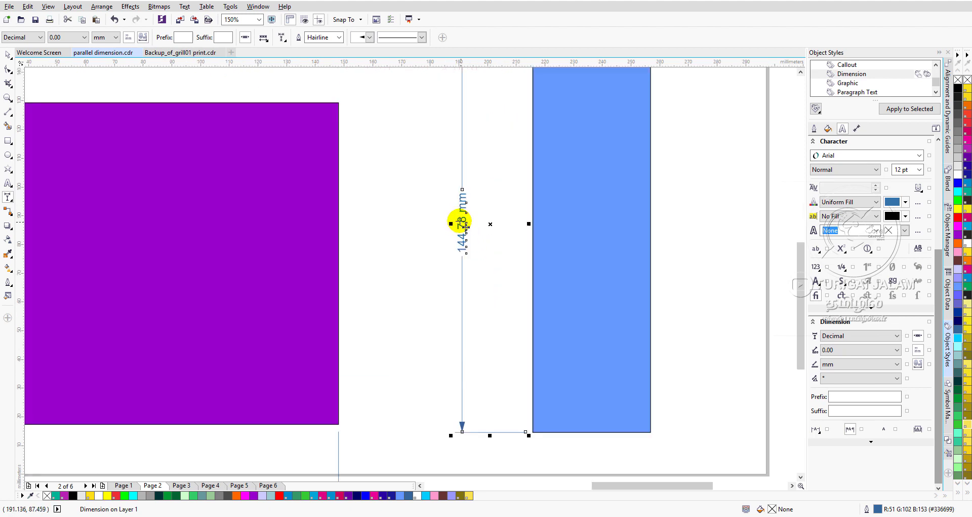
pyautogui.scroll(1, 466, 225)
pyautogui.scroll(-1, 466, 227)
pyautogui.scroll(-1, 466, 225)
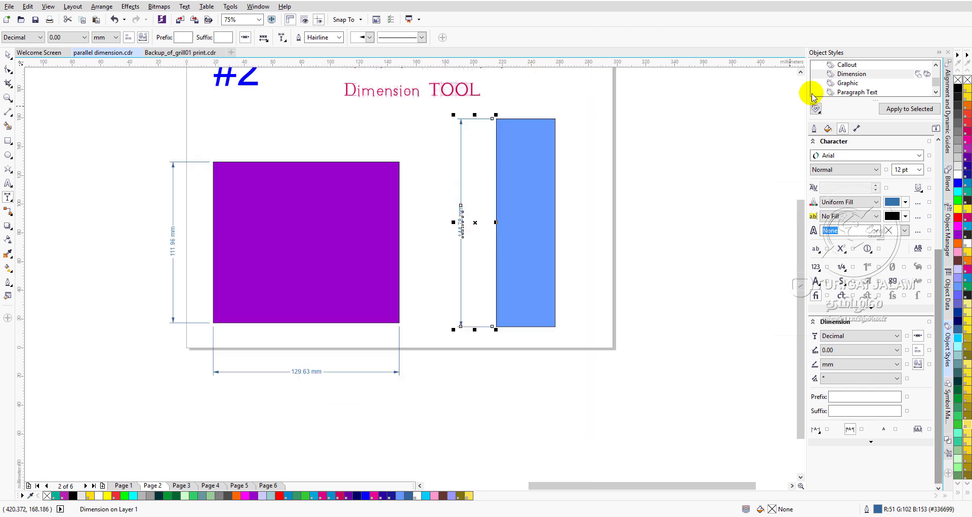
pyautogui.click(800, 74)
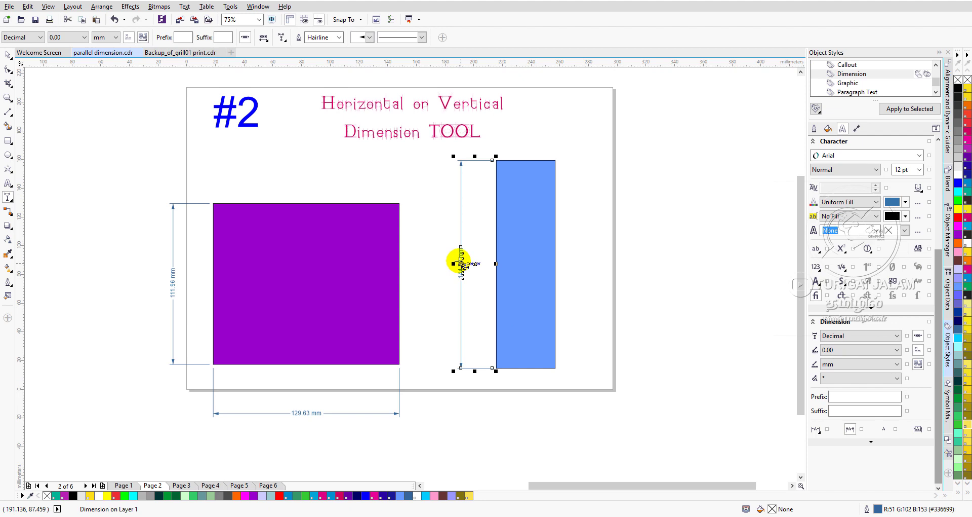
pyautogui.scroll(1, 462, 269)
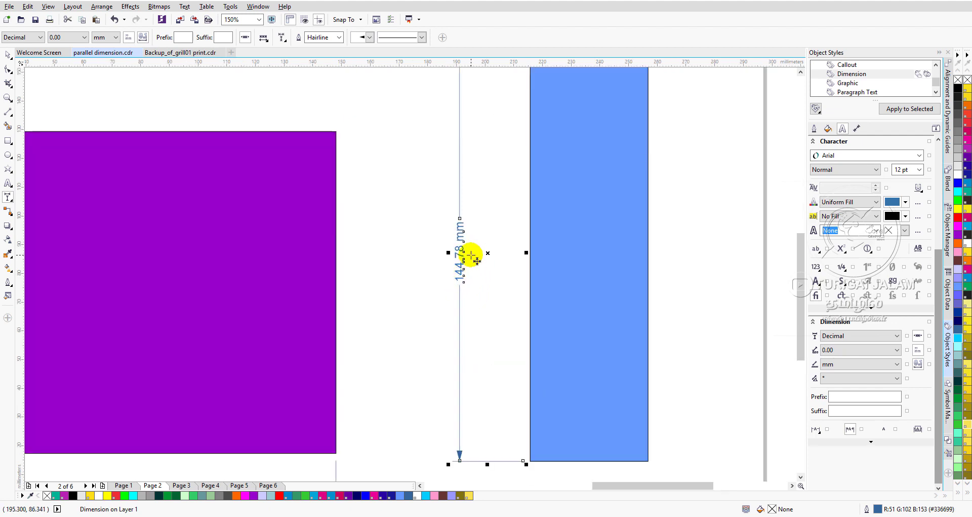
pyautogui.scroll(-1, 471, 257)
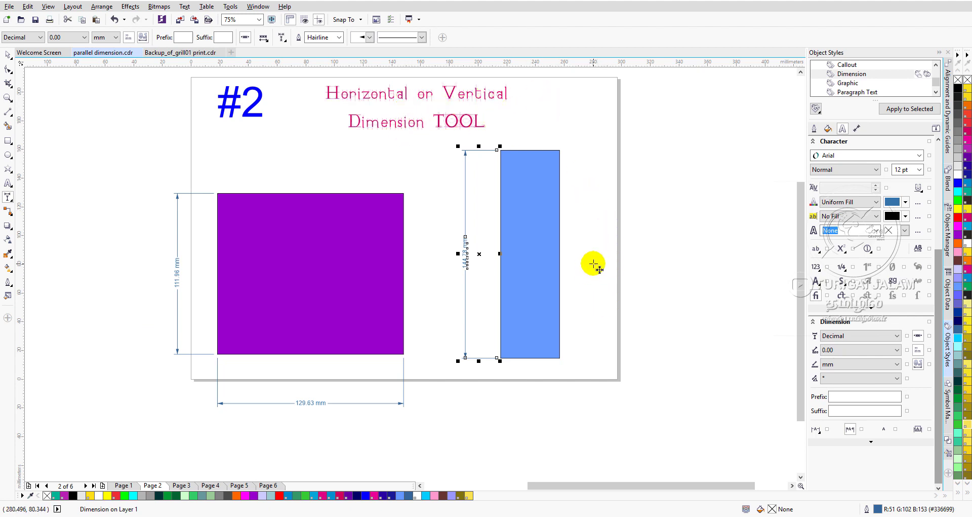
# - Try a freehand vertical dimension about 108 mm long in the empty area beside the blue rectangle, and delete it
pyautogui.click(594, 324)
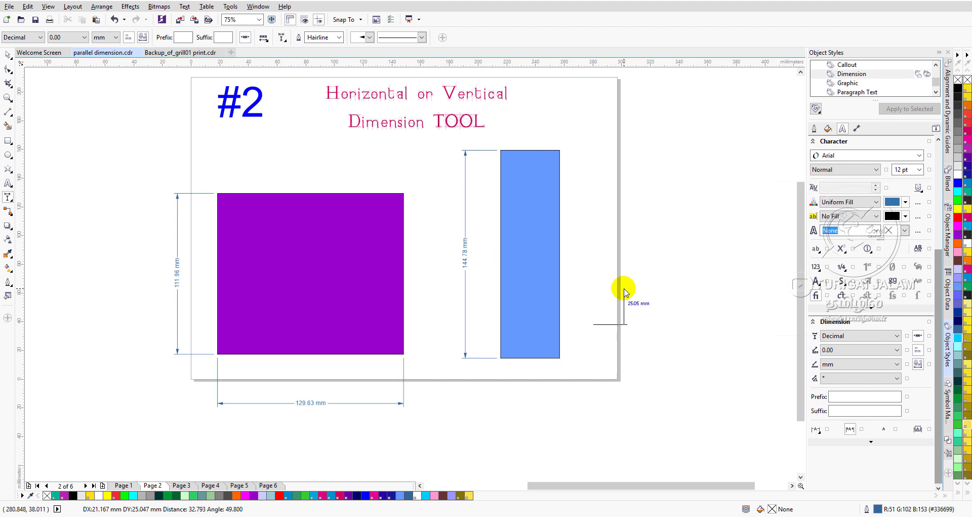
pyautogui.click(596, 169)
pyautogui.click(664, 212)
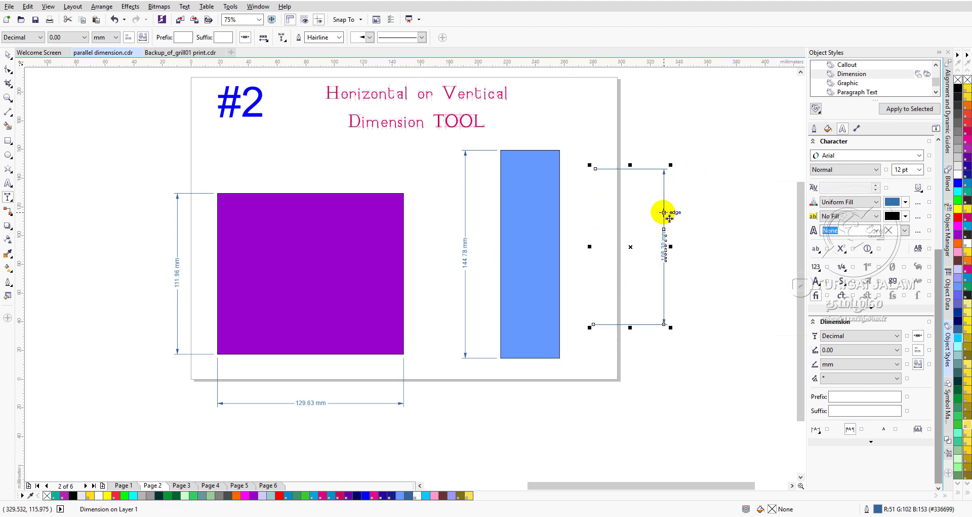
pyautogui.press('Delete')
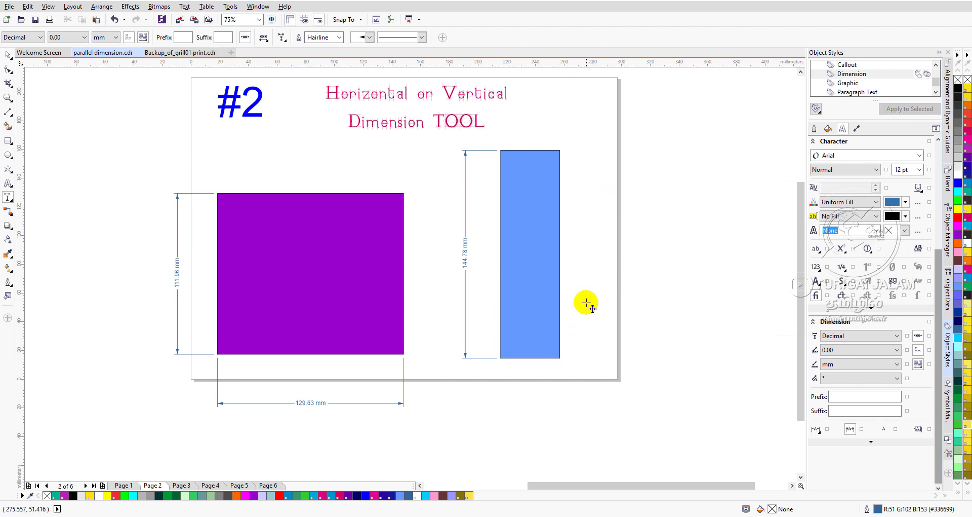
# - Turn off the display of units in the document's default dimension settings, applying the change to Dimension objects only
pyautogui.click(334, 324)
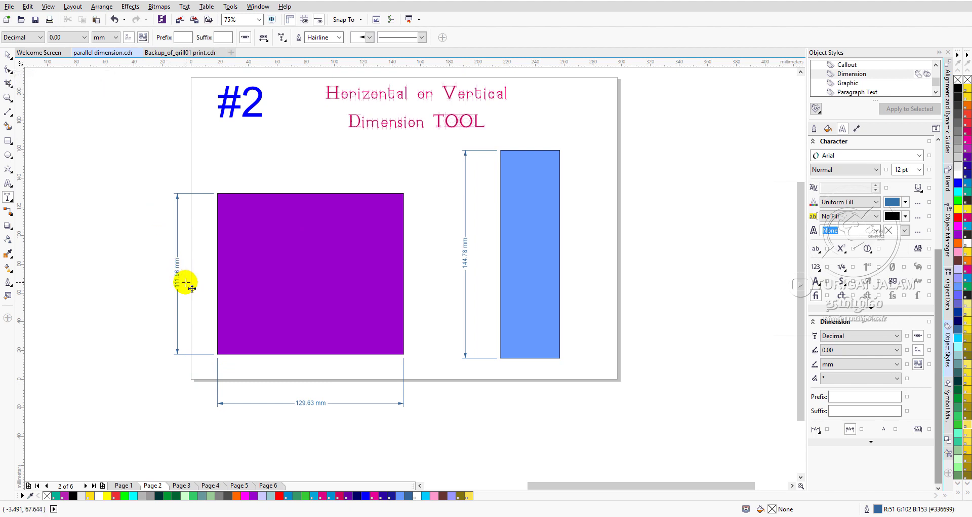
pyautogui.scroll(2, 186, 282)
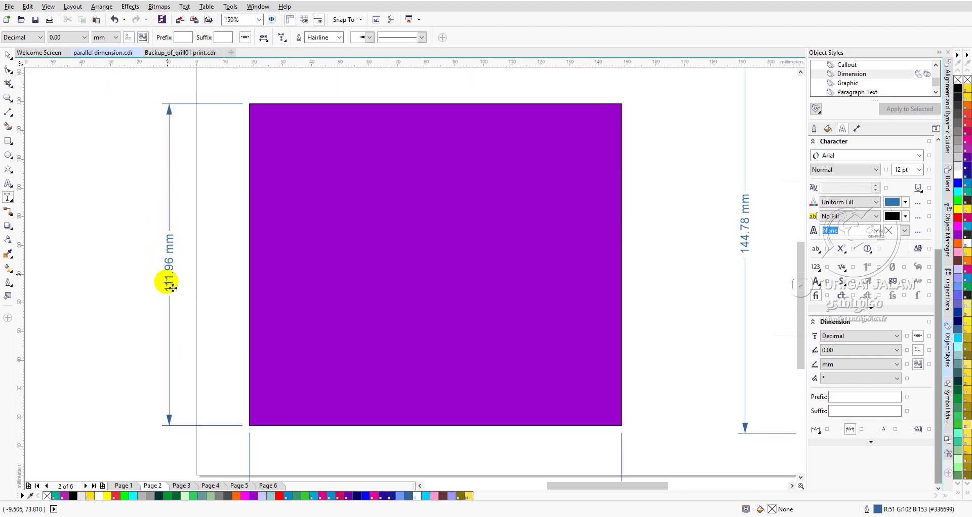
pyautogui.scroll(2, 171, 273)
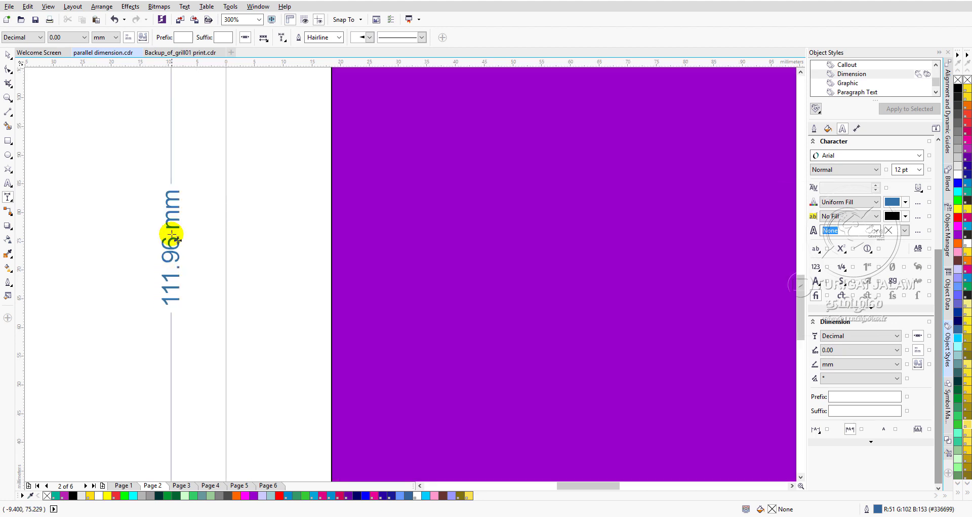
pyautogui.click(135, 44)
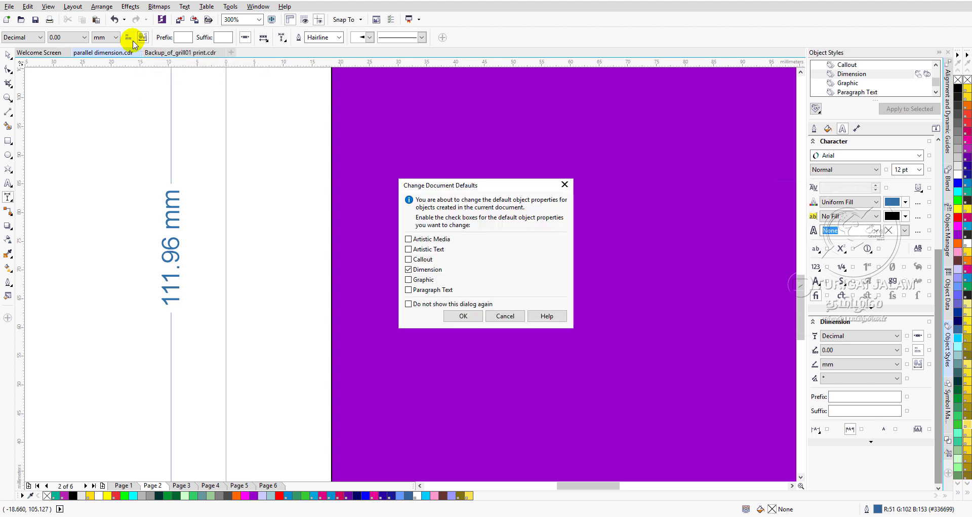
pyautogui.click(470, 316)
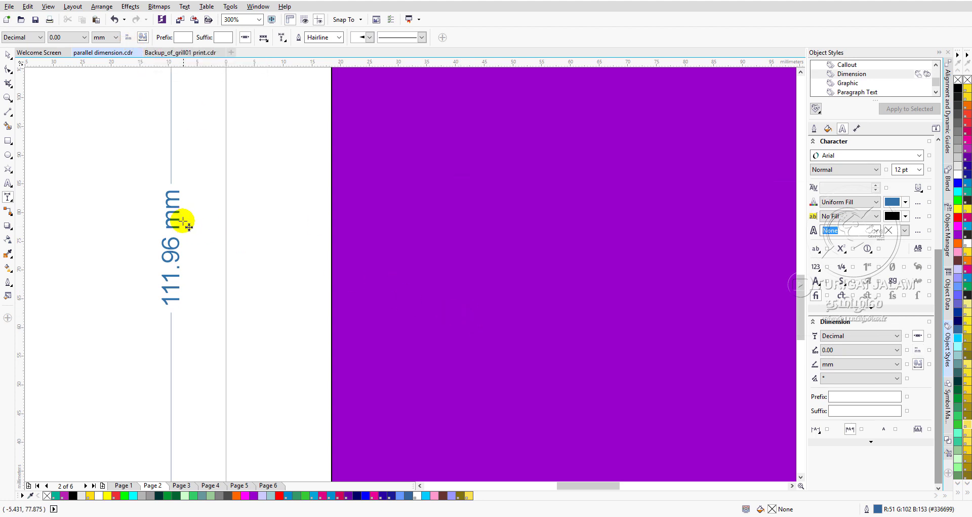
# - Select the text of the purple rectangle's vertical dimension and check its unit display option with the dimension tool active
pyautogui.click(7, 55)
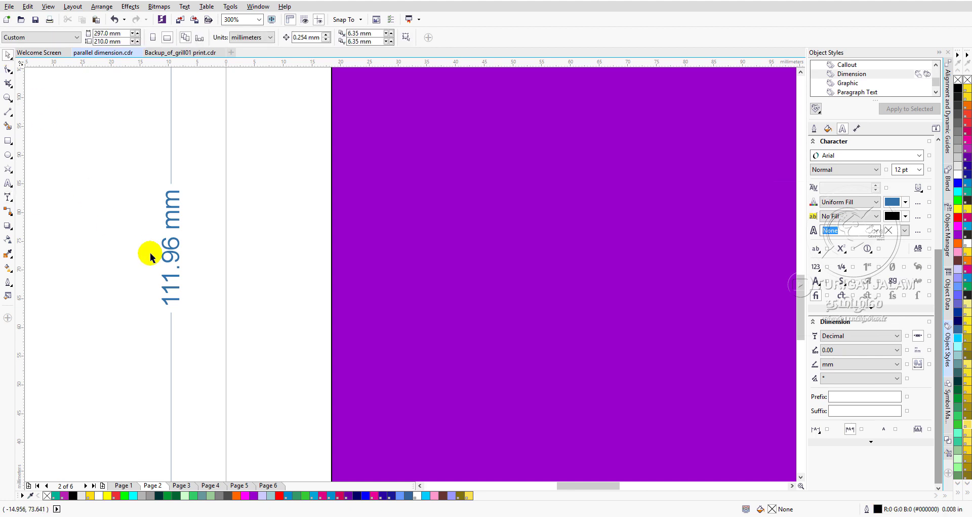
pyautogui.click(171, 248)
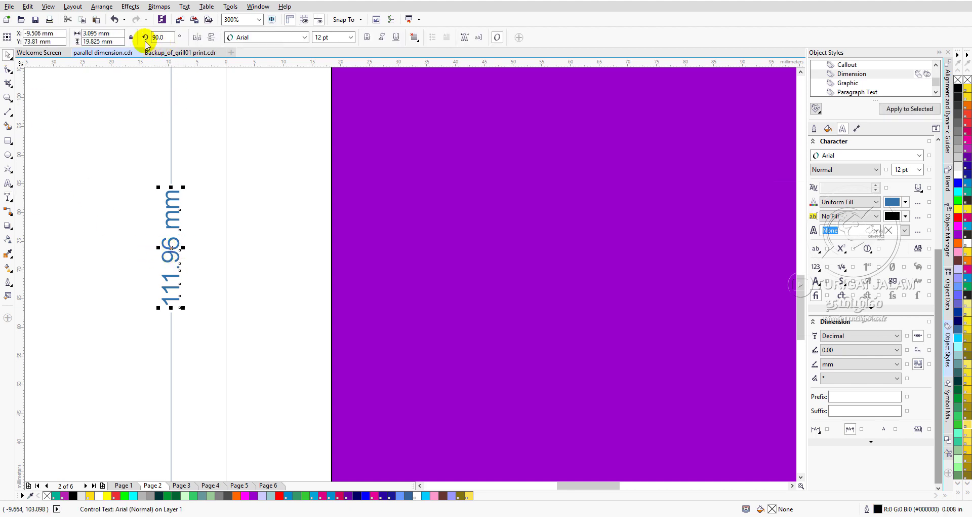
pyautogui.click(7, 196)
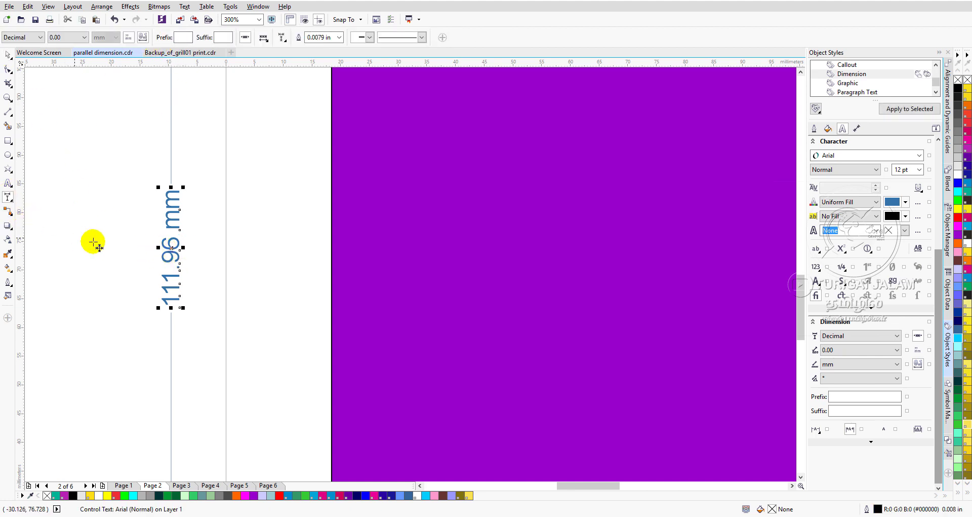
pyautogui.scroll(-2, 223, 191)
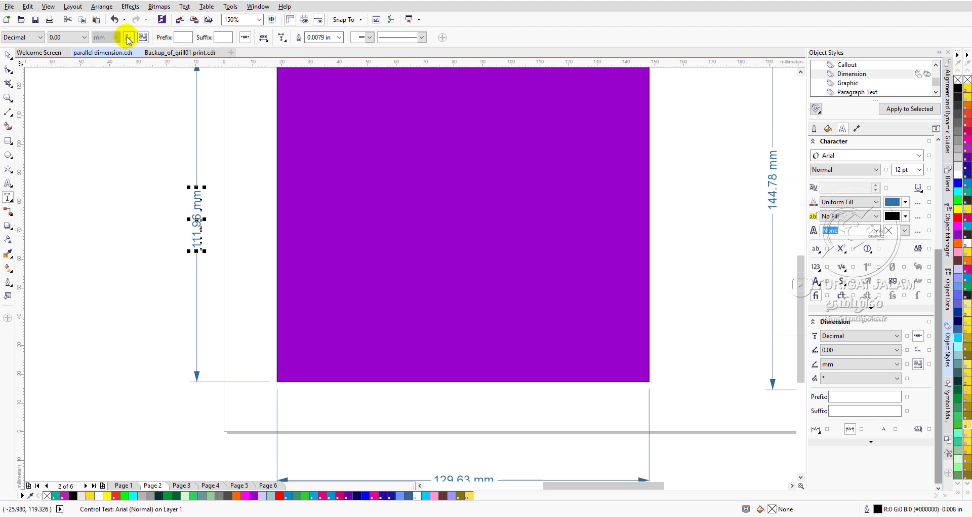
# - Add a horizontal dimension across the purple rectangle's top edge, placing the dimension line above the rectangle
pyautogui.click(391, 248)
pyautogui.scroll(-1, 391, 247)
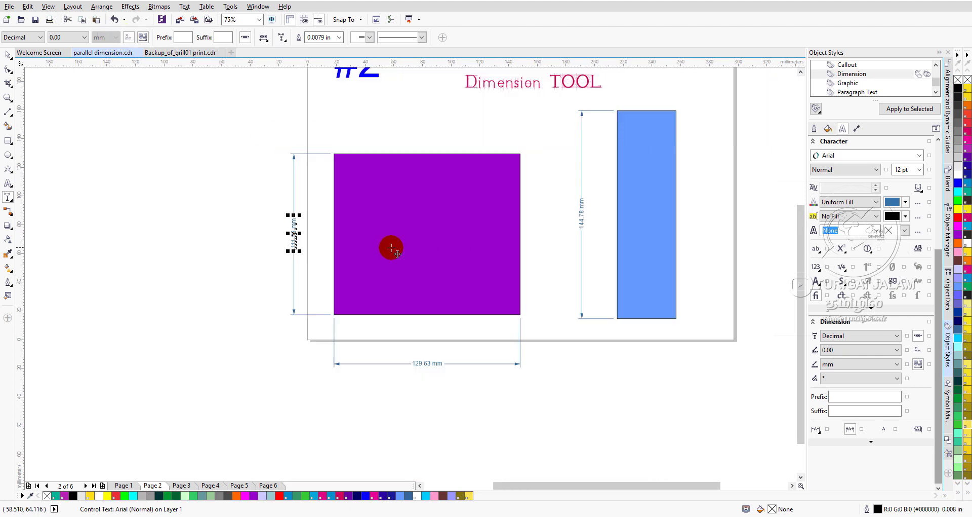
pyautogui.moveTo(333, 154); pyautogui.dragTo(520, 155)
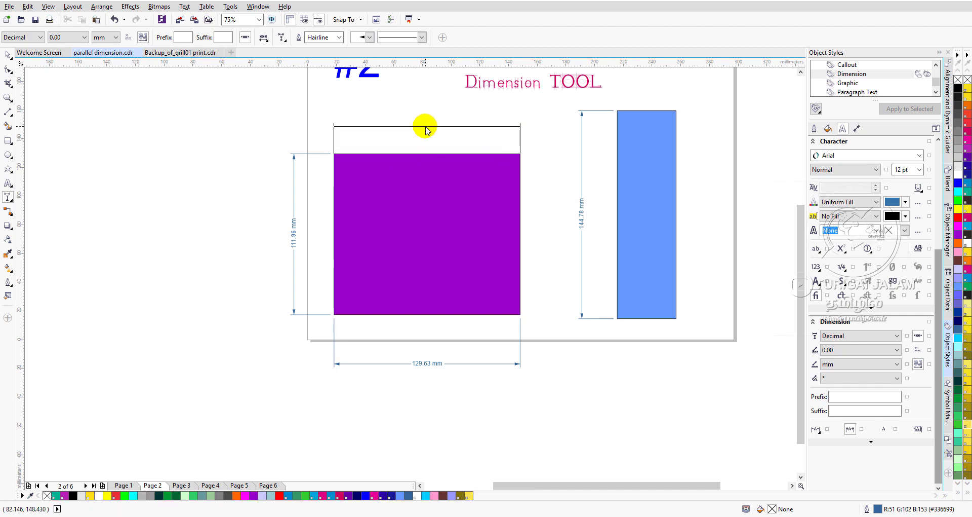
pyautogui.click(425, 124)
pyautogui.scroll(2, 426, 124)
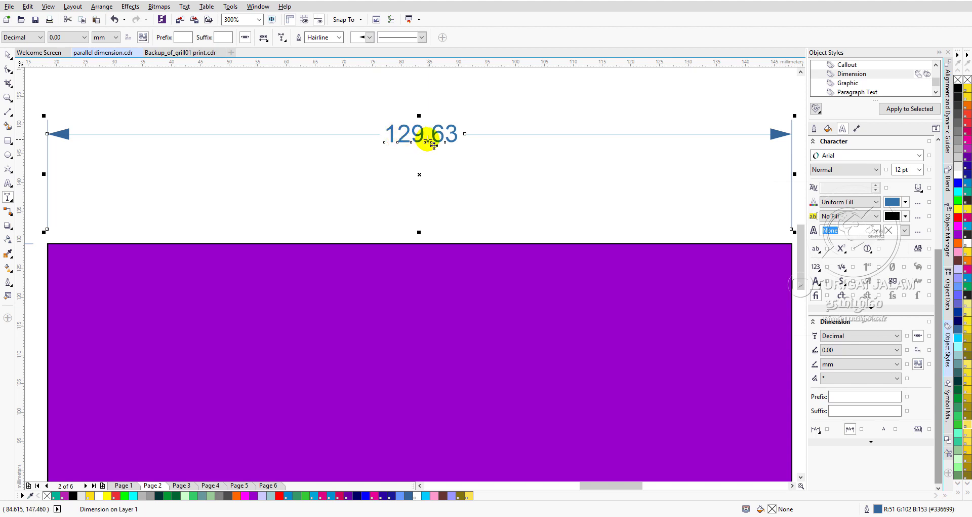
pyautogui.scroll(1, 429, 133)
pyautogui.scroll(-2, 428, 130)
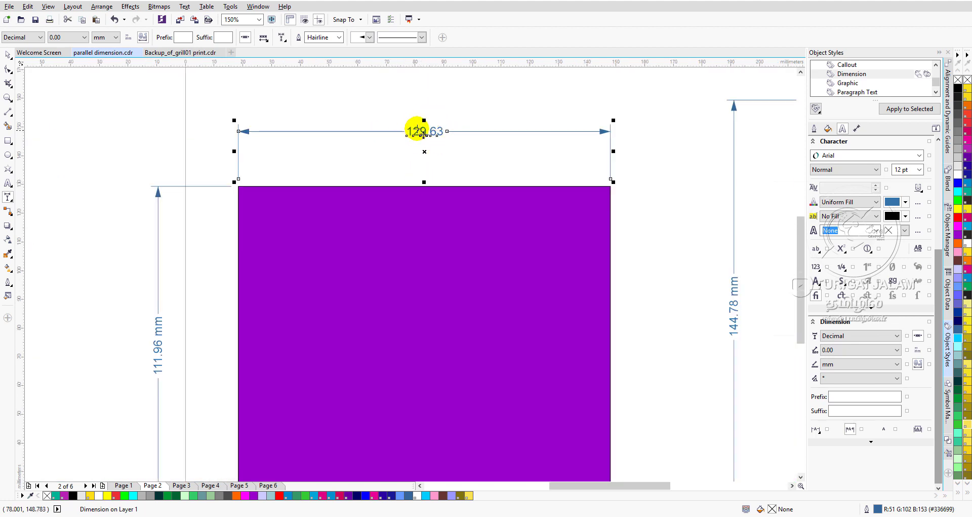
pyautogui.scroll(2, 415, 127)
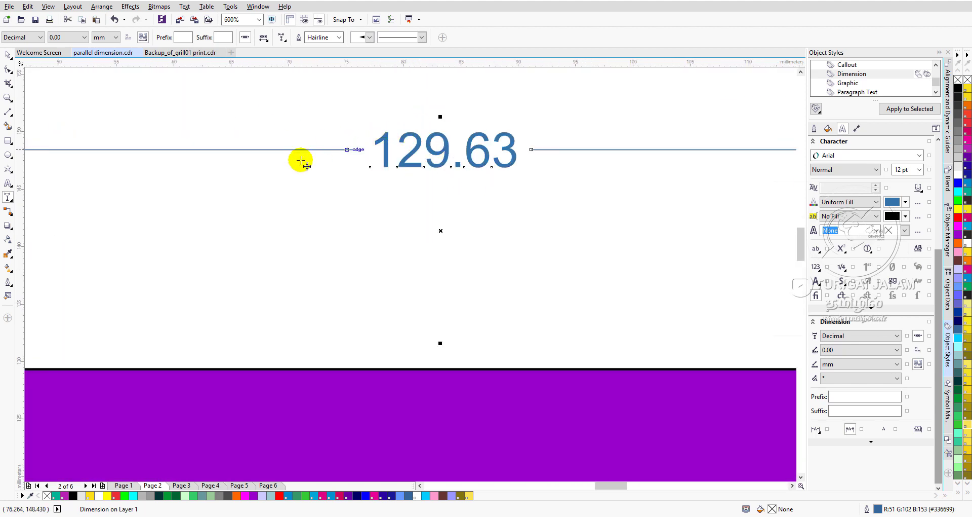
# - Set the prefix of the dimension above the purple rectangle to WITH
pyautogui.click(187, 39)
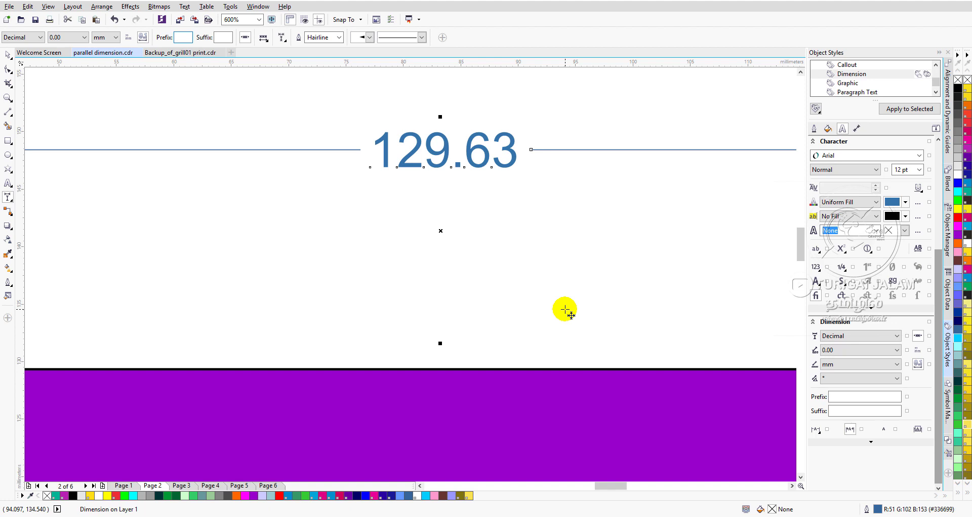
pyautogui.write('WITH')
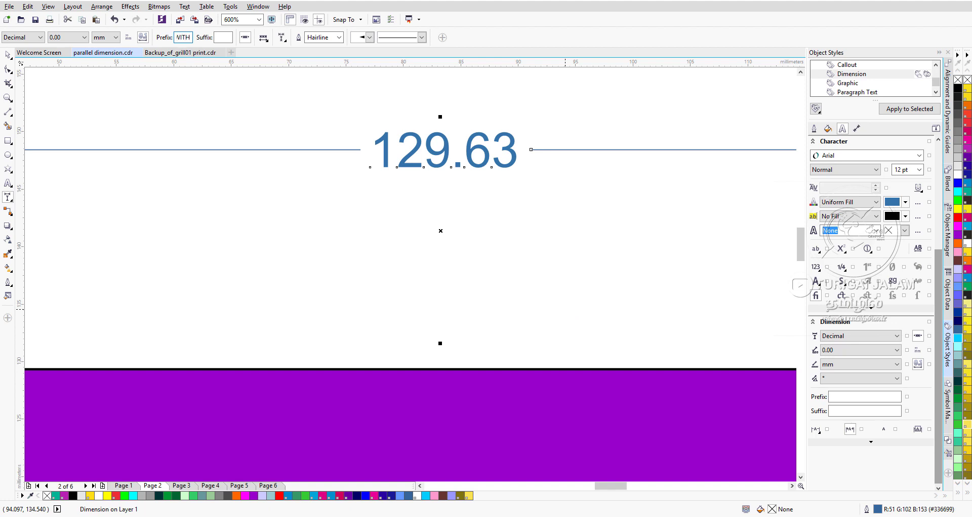
pyautogui.press('Return')
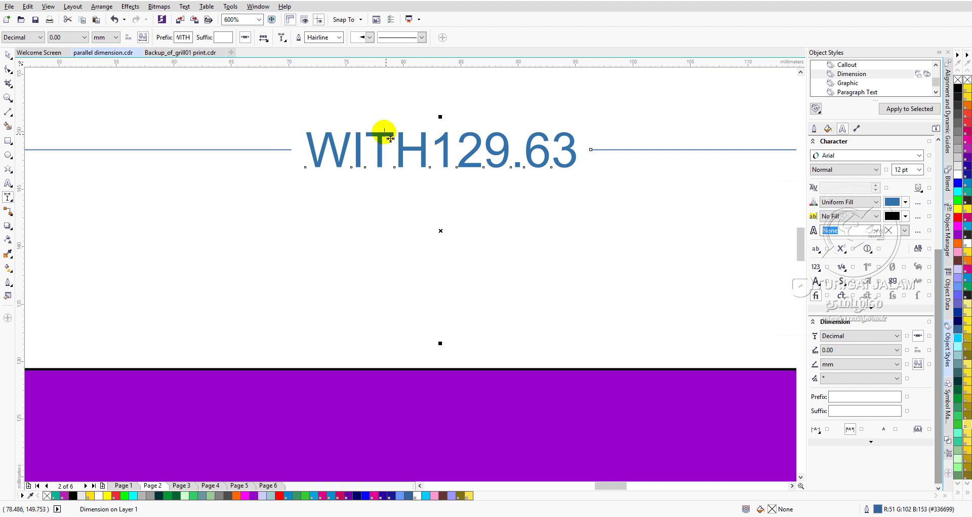
# - Set the prefix of the dimension above the purple rectangle to LENTH and its suffix to ft
pyautogui.click(188, 37)
pyautogui.moveTo(188, 37); pyautogui.dragTo(156, 49)
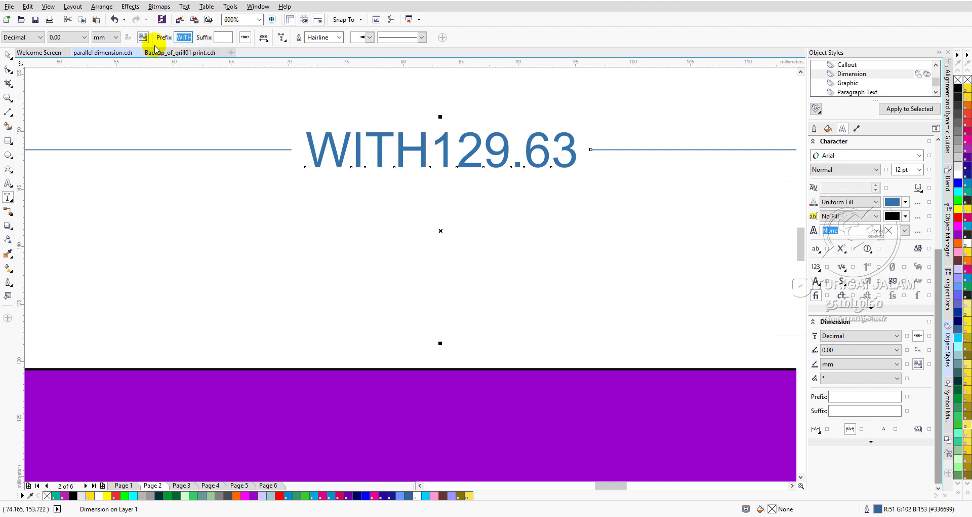
pyautogui.write('LE')
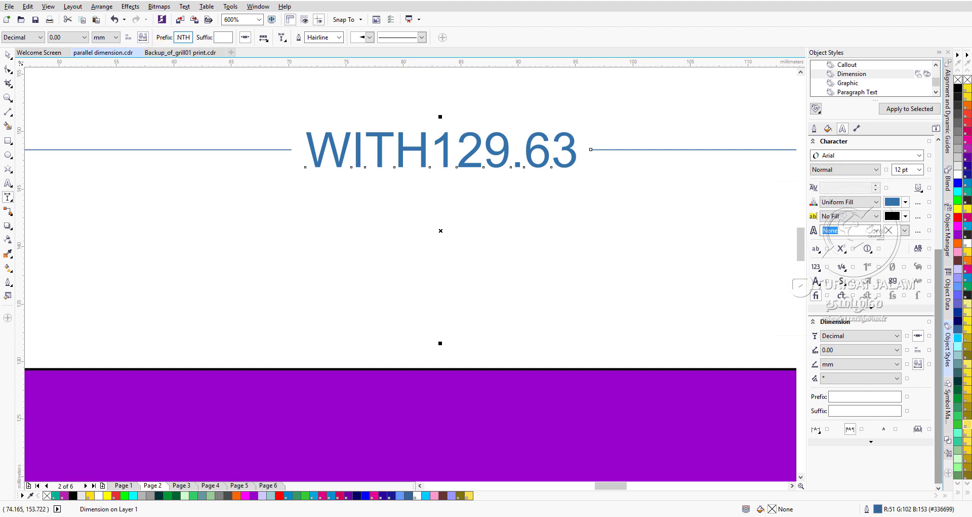
pyautogui.press('Return')
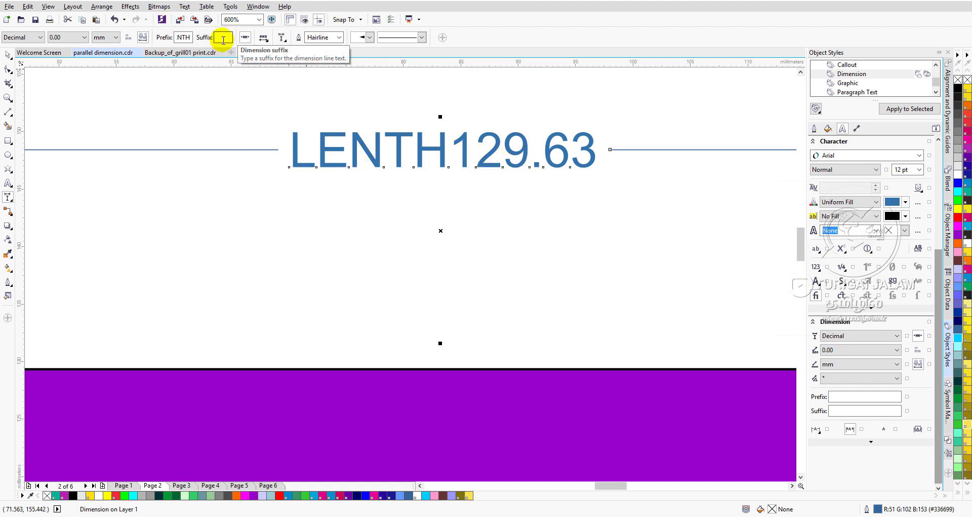
pyautogui.click(224, 39)
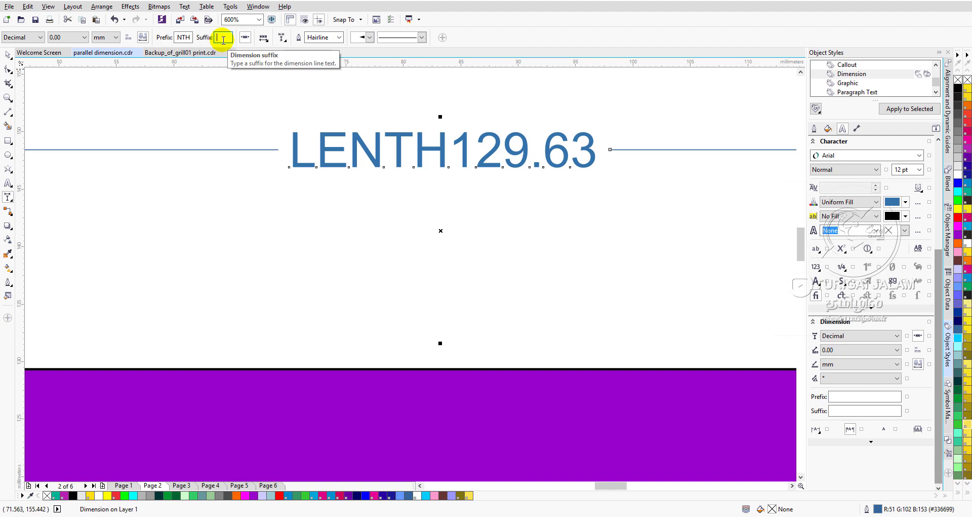
pyautogui.write('FT')
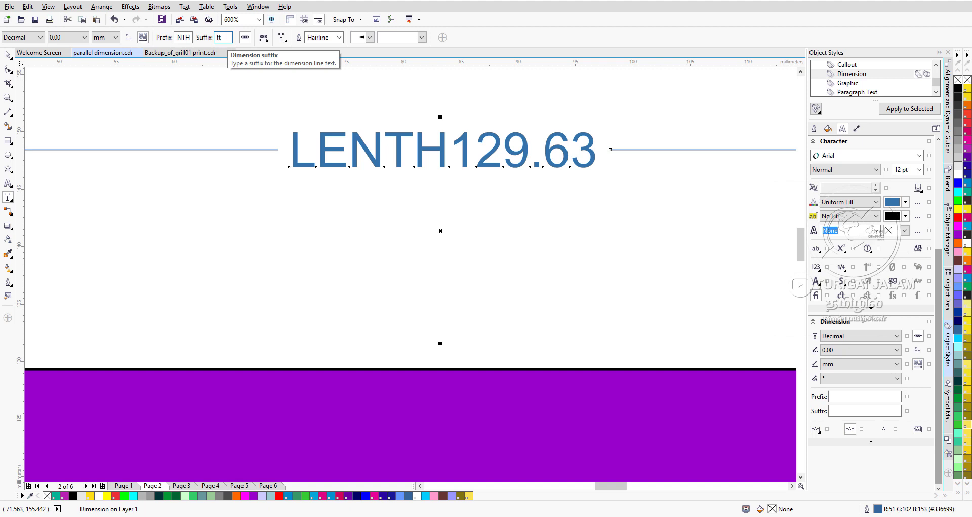
pyautogui.press('Return')
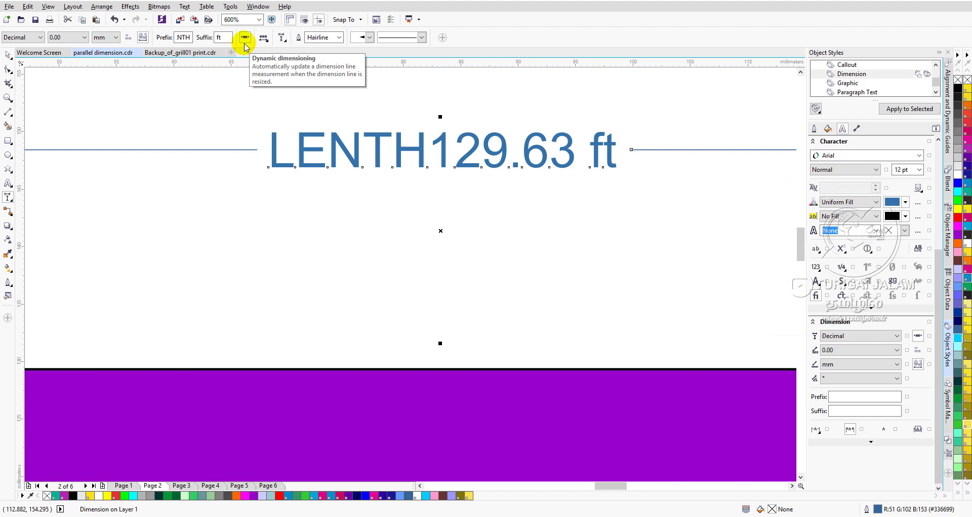
# - Turn off dynamic dimensioning for the dimension above the purple rectangle and keep its text position at Text Through Dimension Line
pyautogui.click(245, 38)
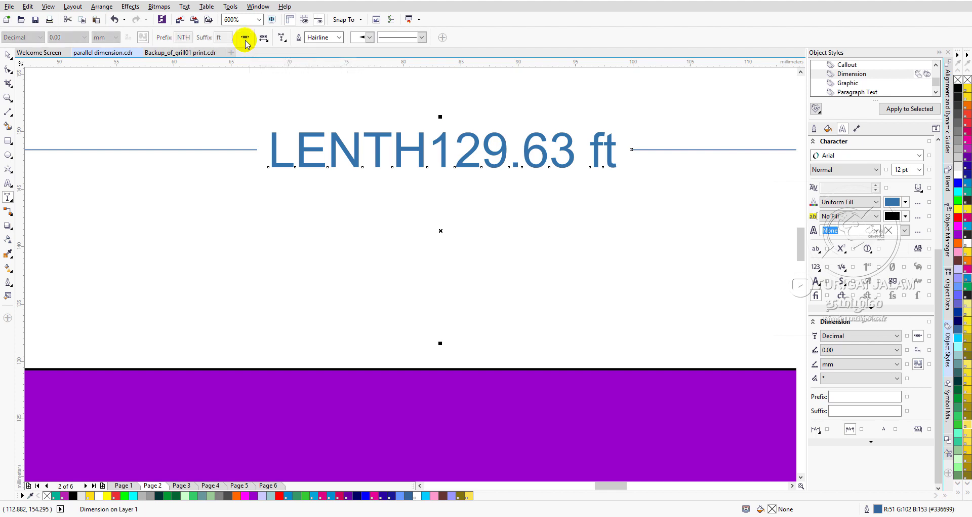
pyautogui.click(270, 43)
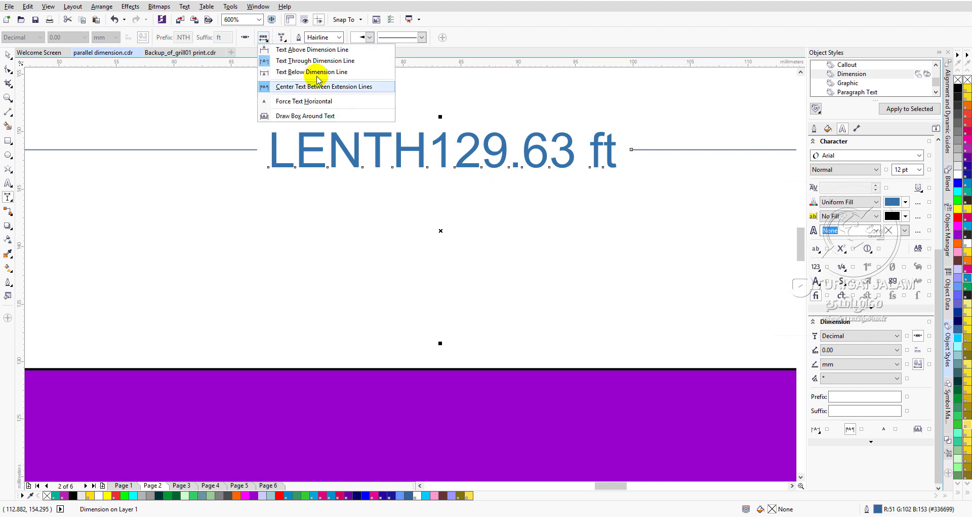
pyautogui.click(310, 61)
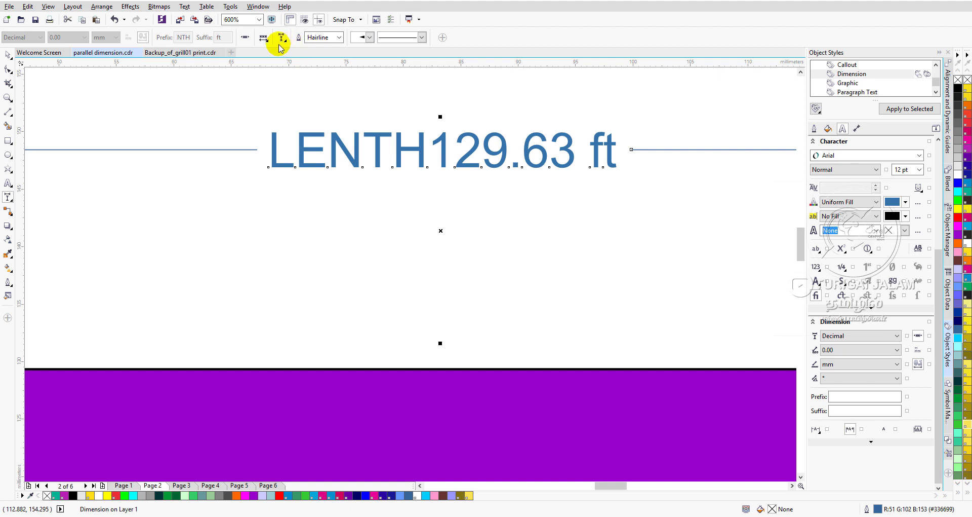
pyautogui.click(271, 44)
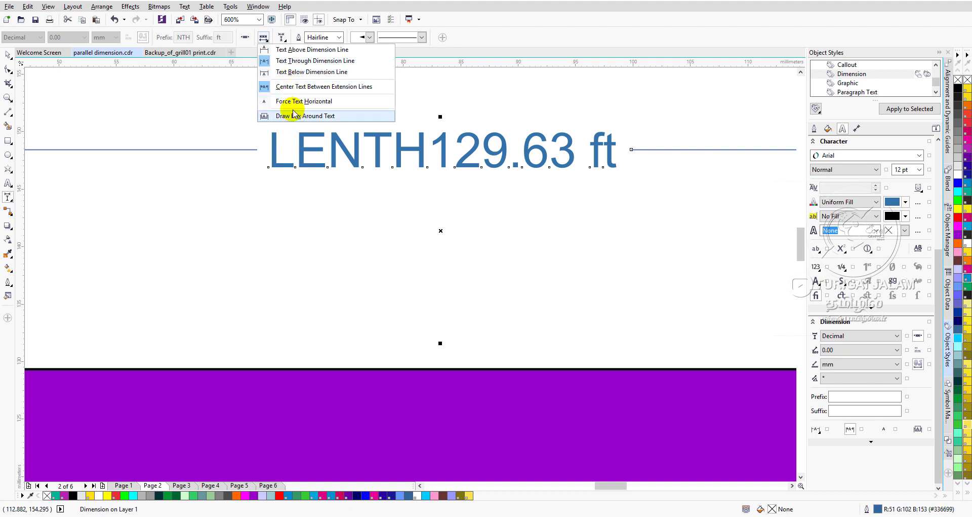
pyautogui.click(286, 38)
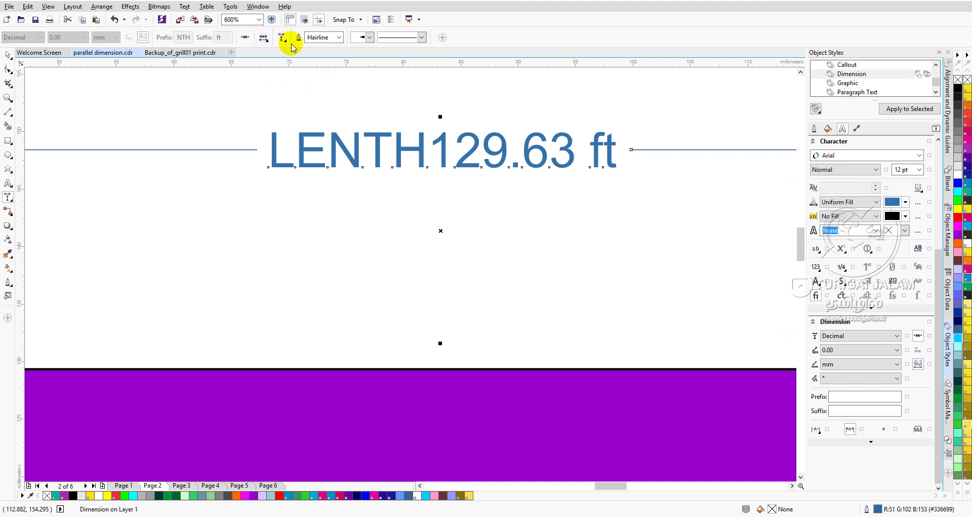
# - Set the outline width of the dimension above the purple rectangle to 0.03125 in
pyautogui.click(340, 39)
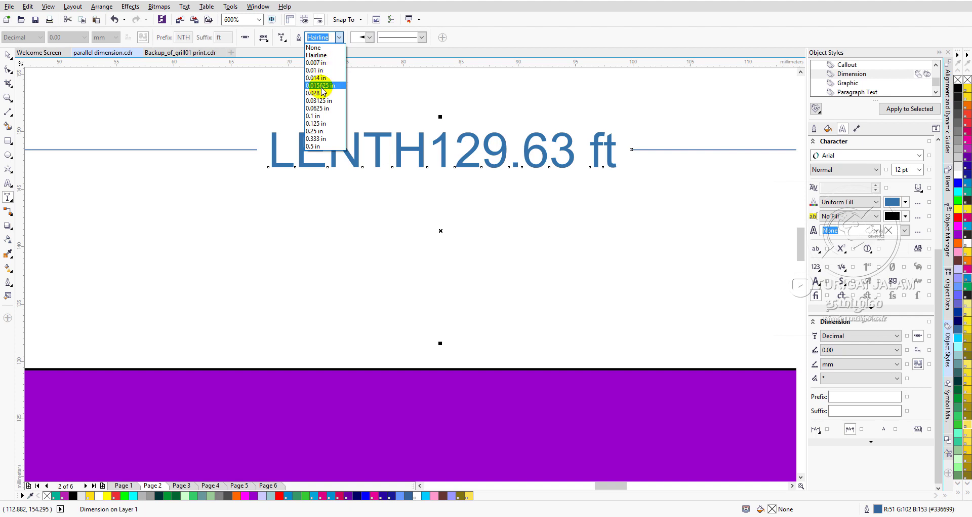
pyautogui.click(317, 100)
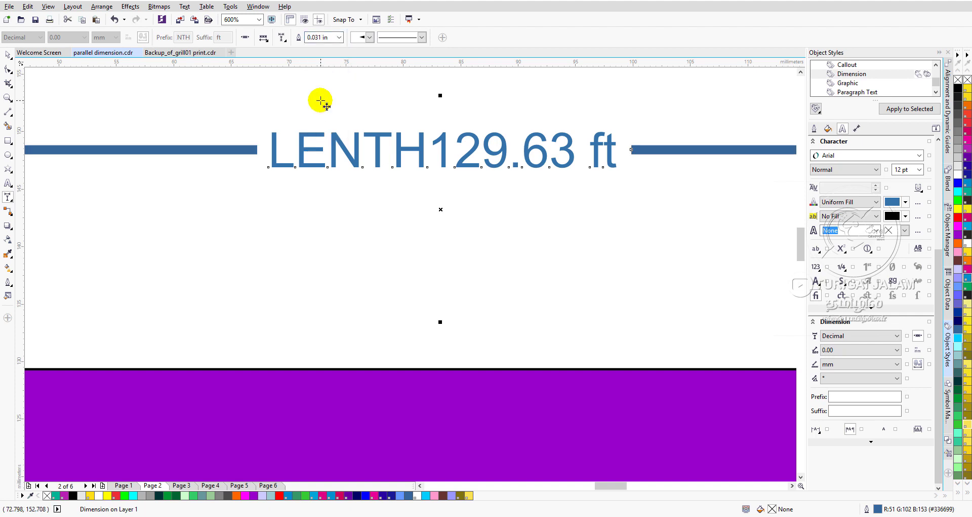
pyautogui.scroll(-3, 243, 175)
pyautogui.scroll(3, 183, 170)
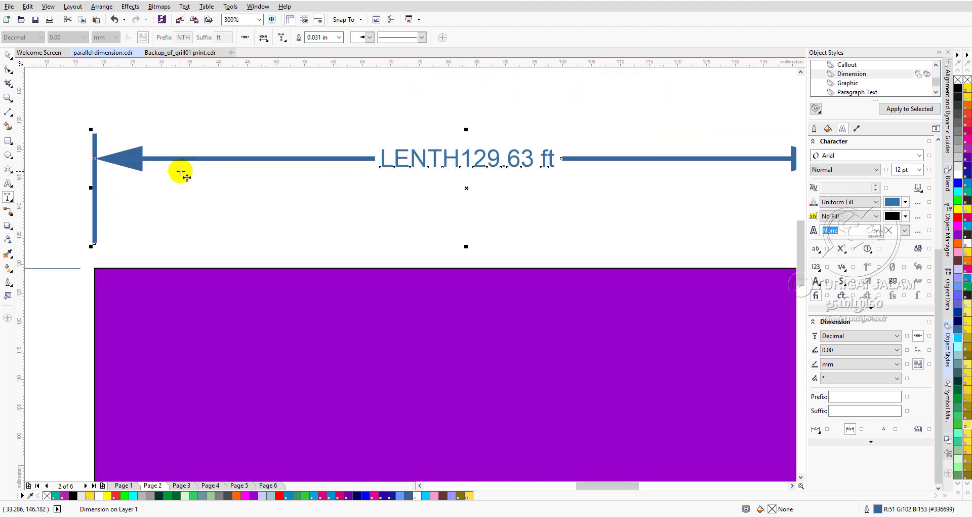
pyautogui.scroll(-2, 379, 176)
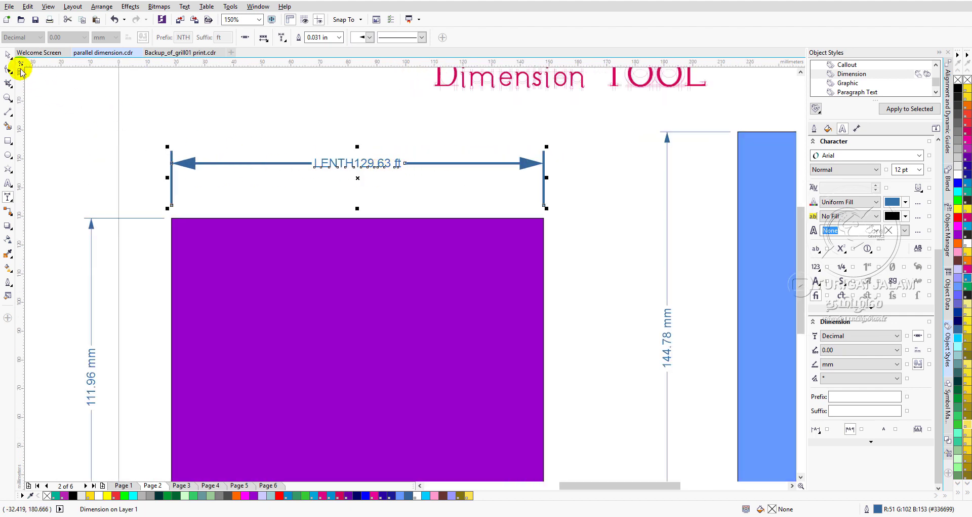
# - Set the text size of the dimension above the purple rectangle to 11 pt
pyautogui.click(7, 56)
pyautogui.click(332, 161)
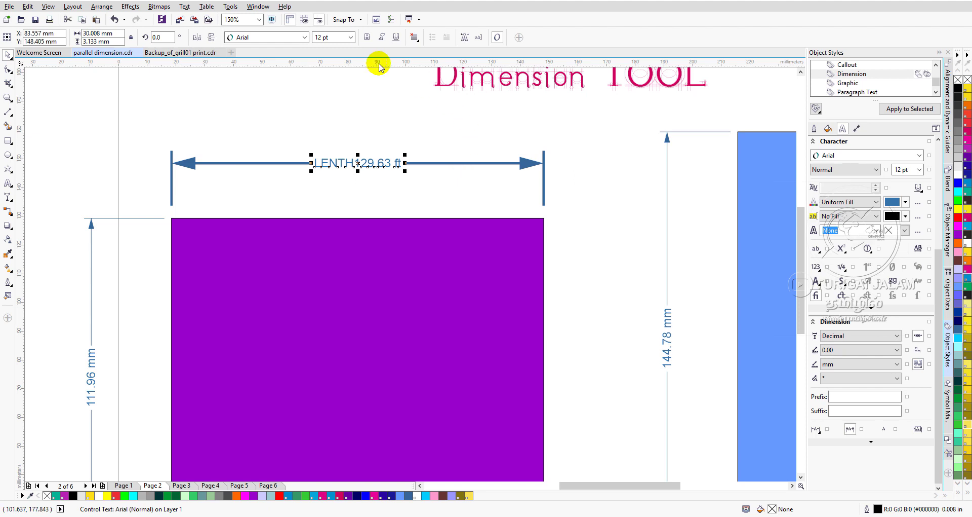
pyautogui.click(350, 37)
pyautogui.click(334, 108)
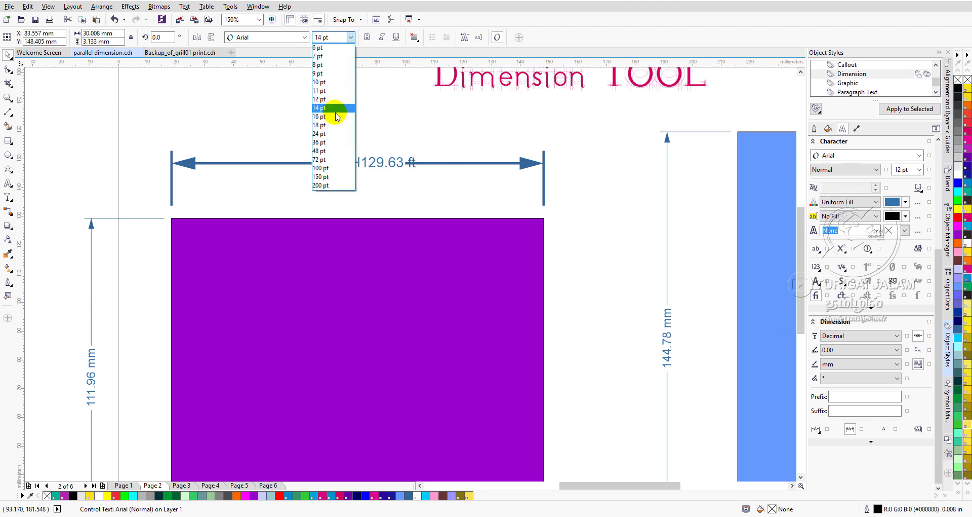
pyautogui.click(330, 91)
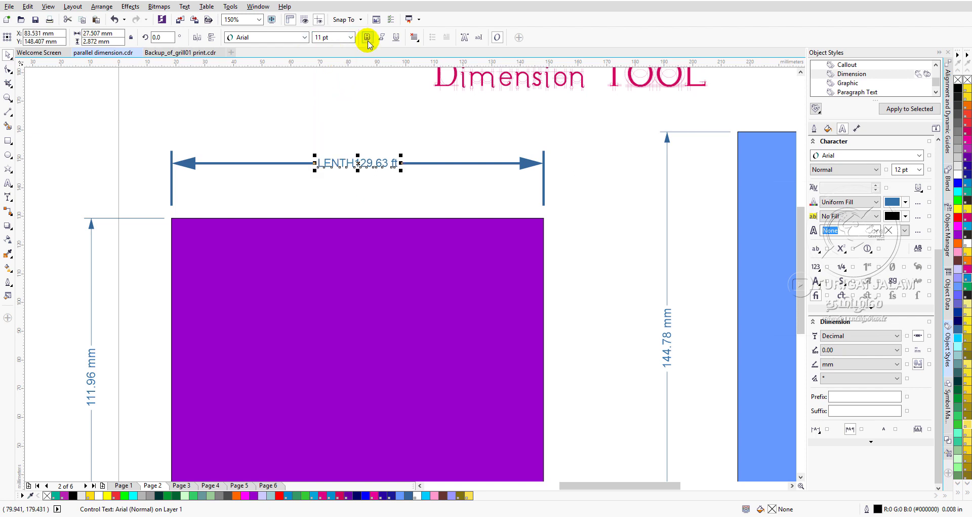
pyautogui.click(252, 122)
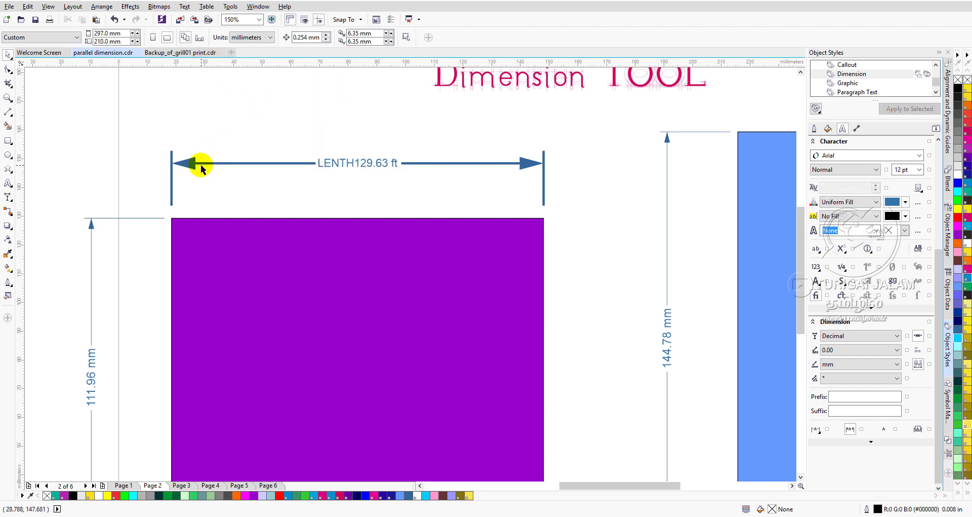
# - Give the dimension above the purple rectangle a dashed line style and hollow, outlined arrowheads
pyautogui.click(203, 165)
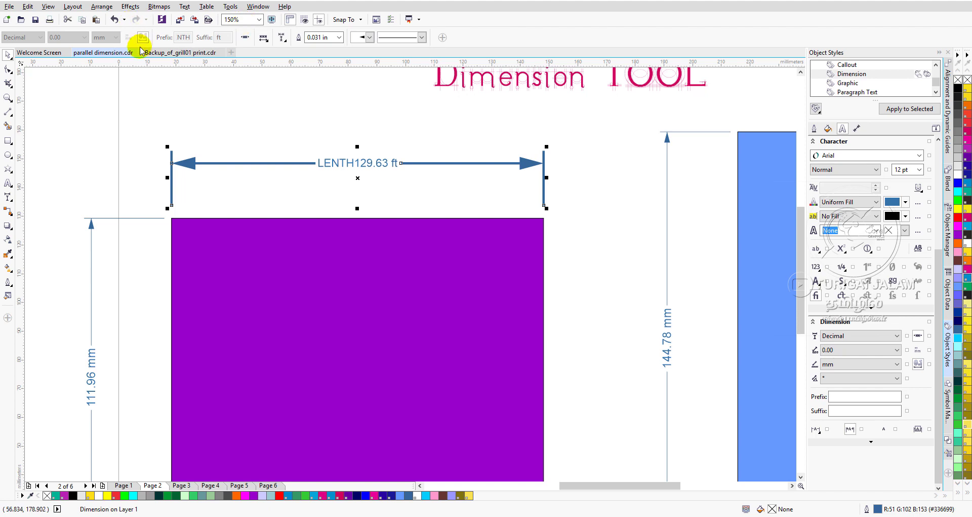
pyautogui.click(422, 37)
pyautogui.click(418, 88)
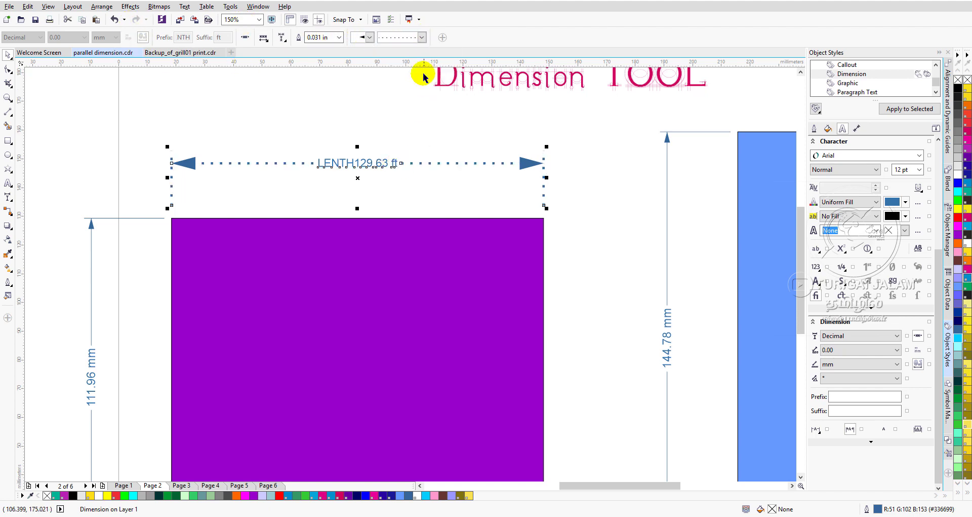
pyautogui.click(422, 37)
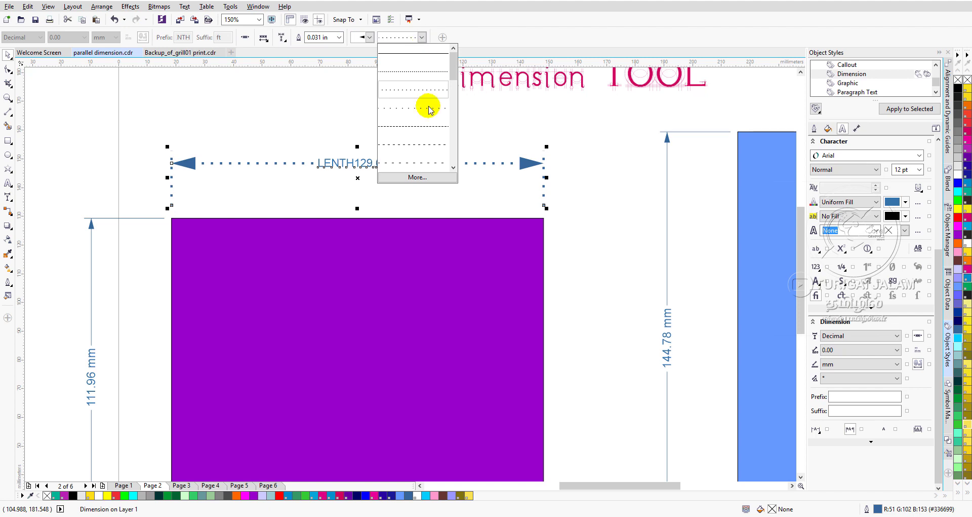
pyautogui.click(422, 165)
pyautogui.click(422, 38)
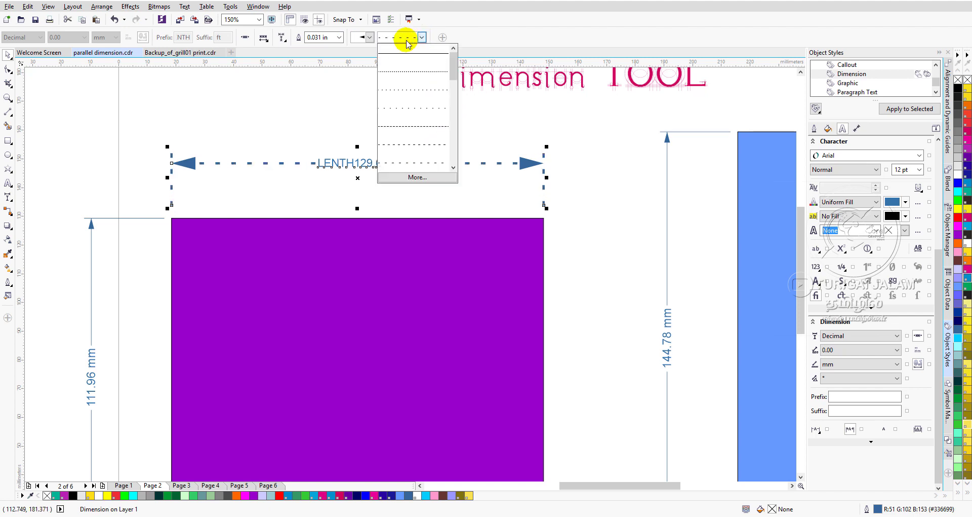
pyautogui.click(381, 45)
pyautogui.click(370, 37)
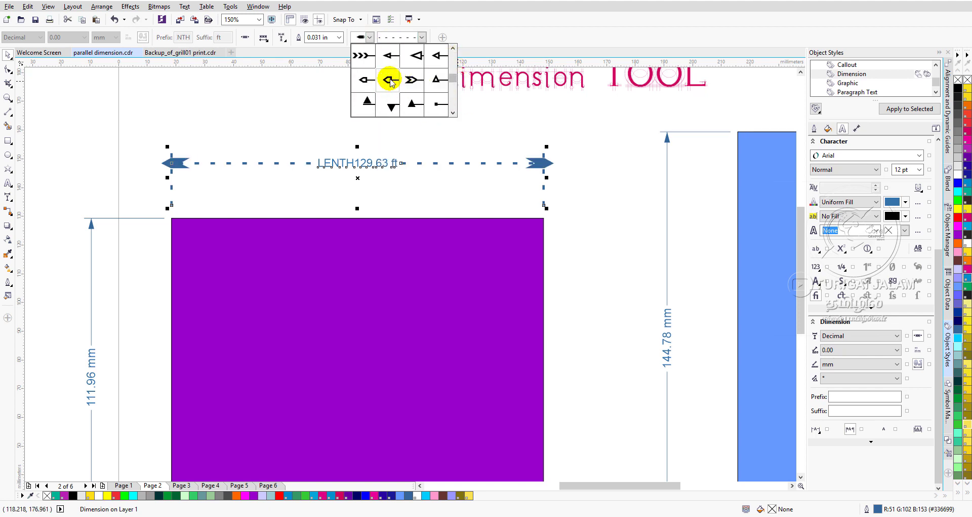
pyautogui.click(390, 80)
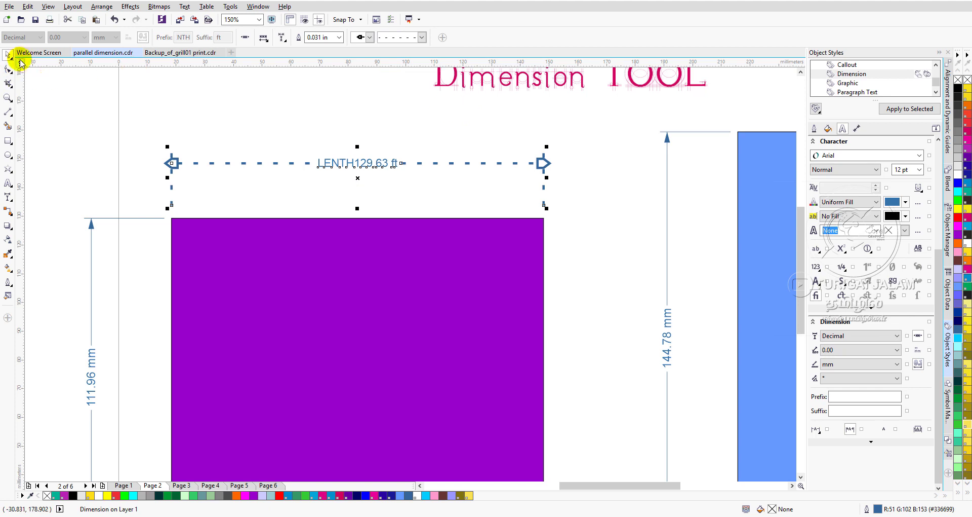
# - Move the dimension line below the purple rectangle about 13 mm closer to its bottom edge by repositioning the dimension text
pyautogui.scroll(-2, 396, 239)
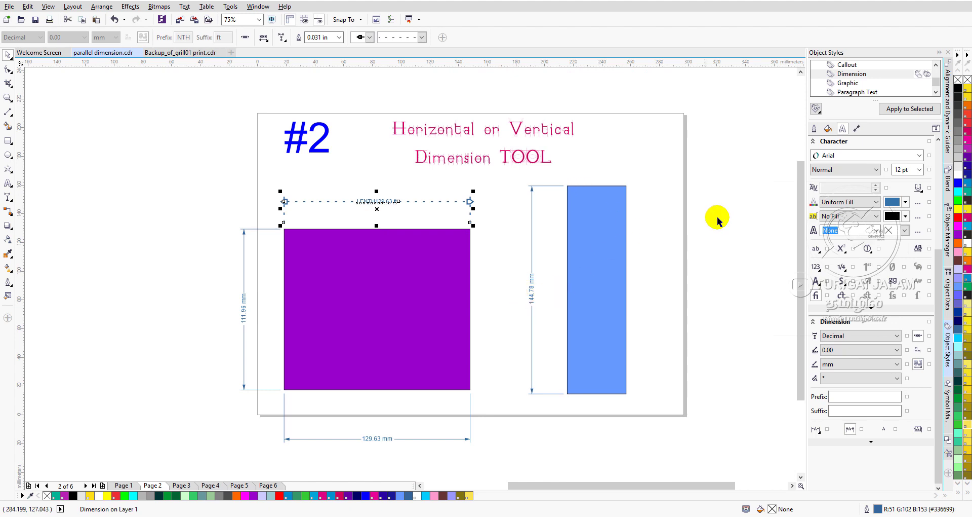
pyautogui.click(388, 304)
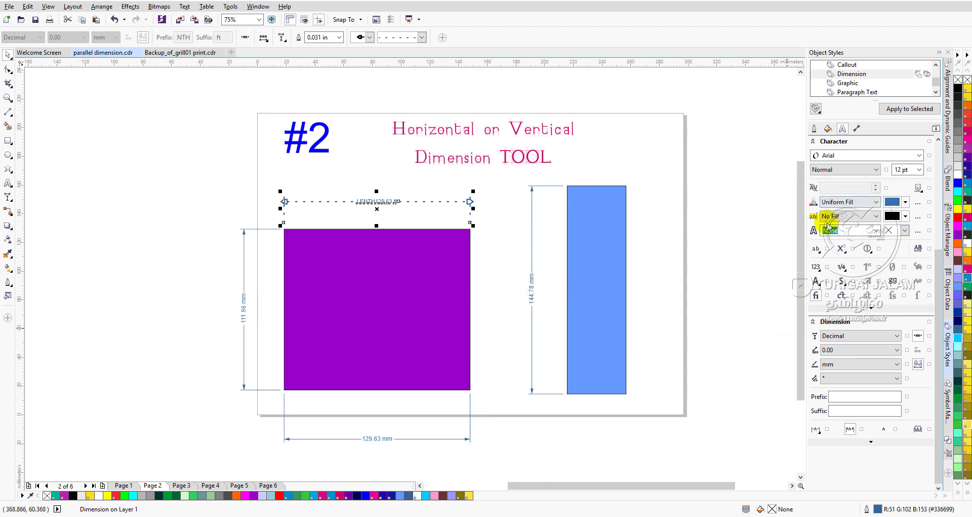
pyautogui.scroll(-3, 800, 260)
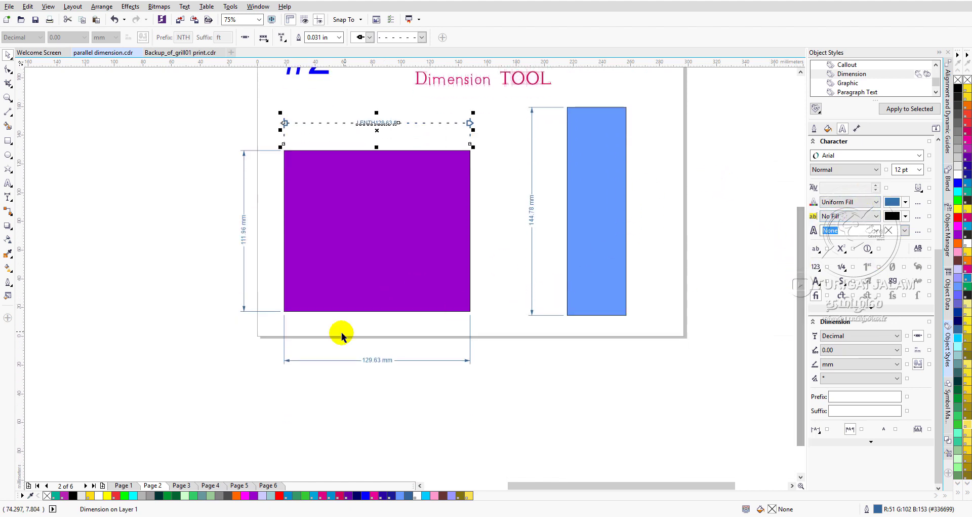
pyautogui.click(374, 363)
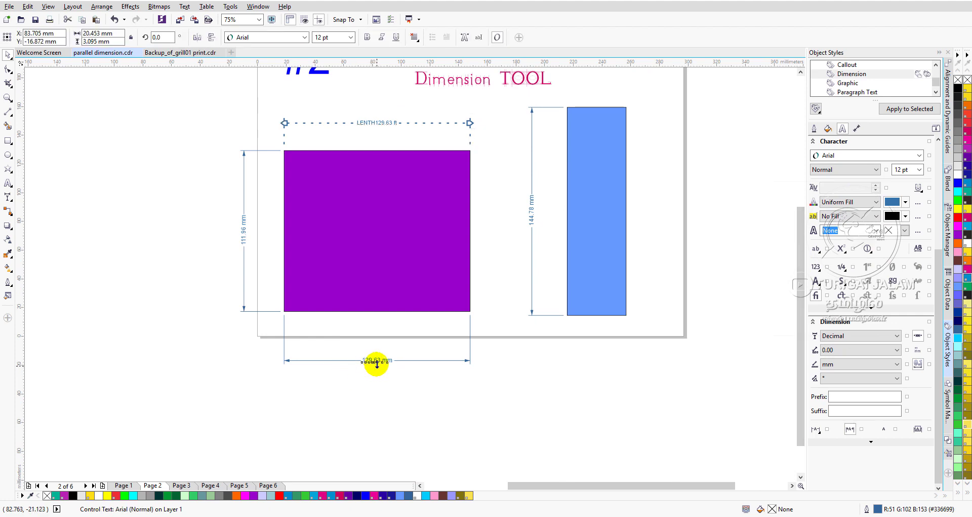
pyautogui.moveTo(375, 363); pyautogui.dragTo(376, 329)
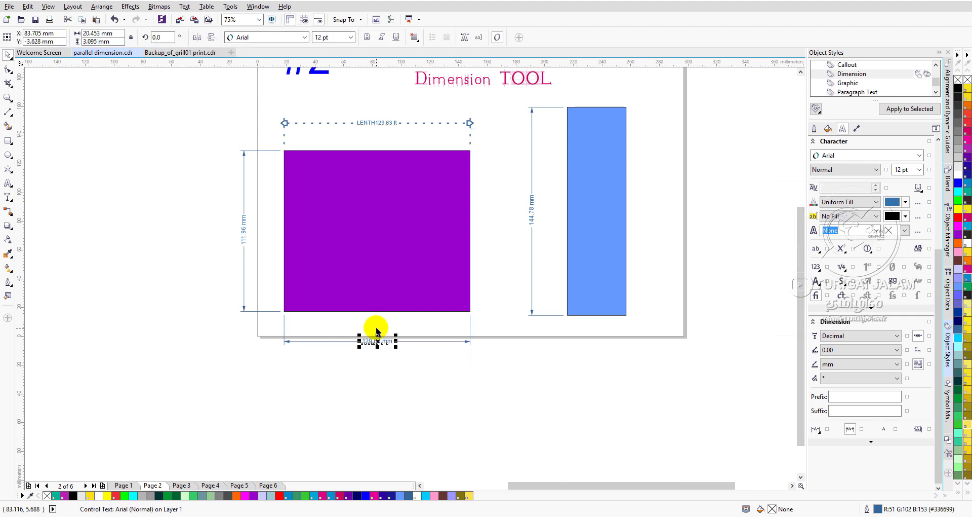
# - Select the text of the purple rectangle's vertical dimension
pyautogui.click(246, 229)
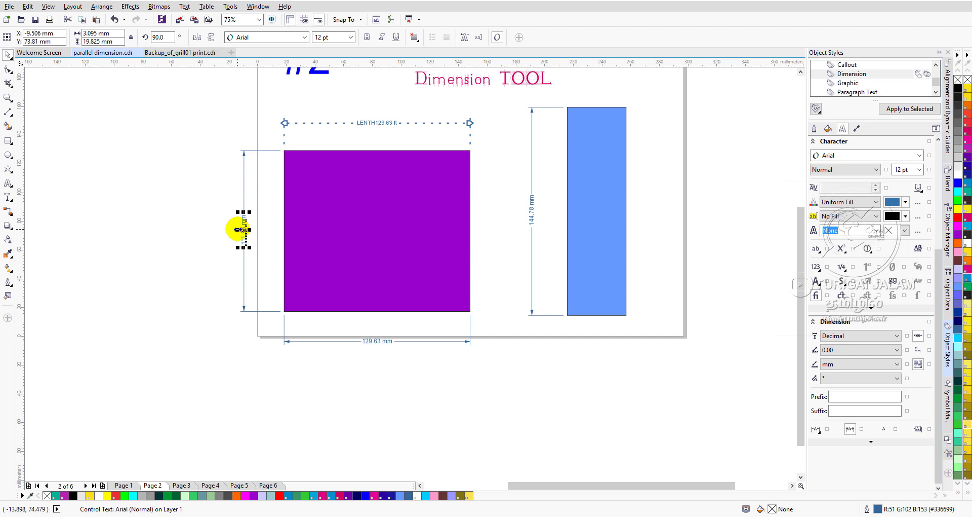